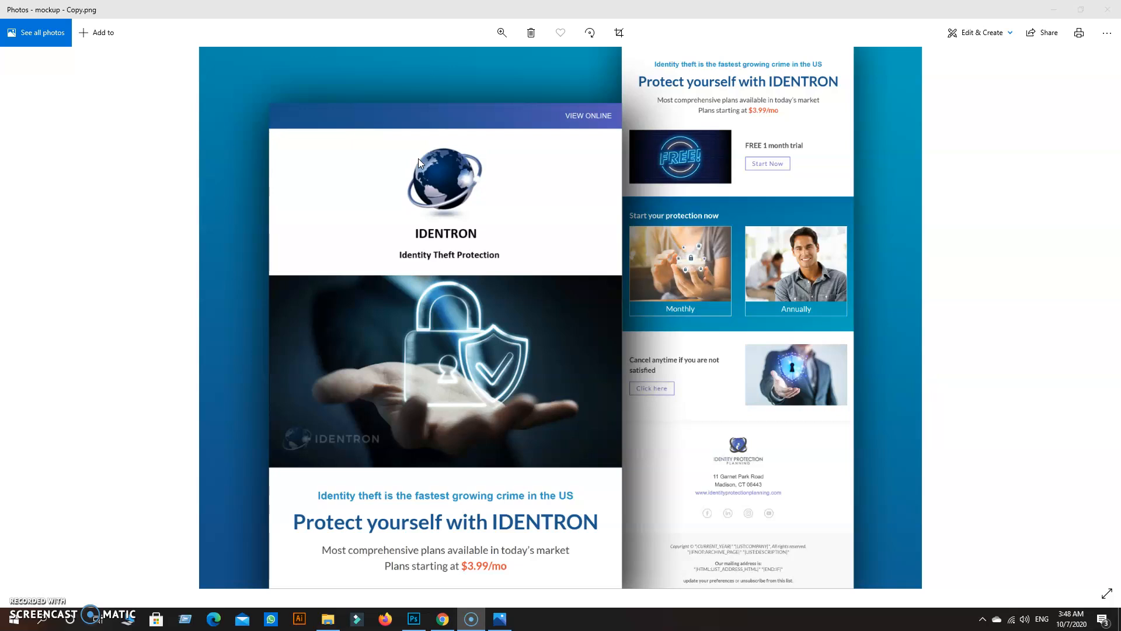
Step: Advance to the mockup (2).png image and launch the pixie.exe color picker utility
{"action": "left_click", "coordinate": [1091, 318]}
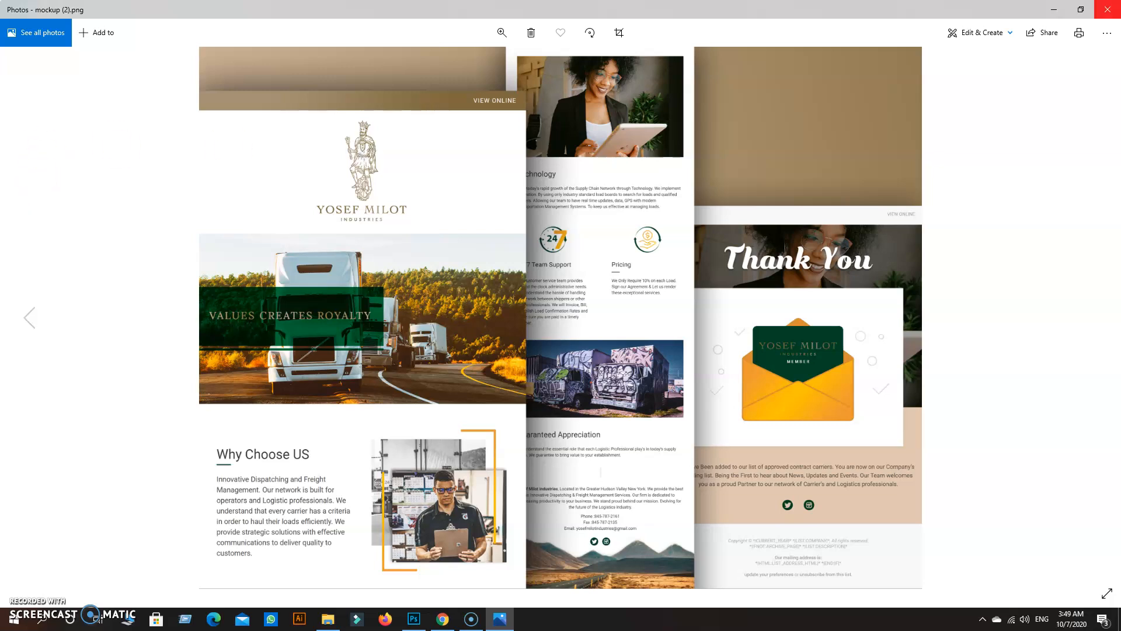
{"action": "left_click", "coordinate": [59, 614]}
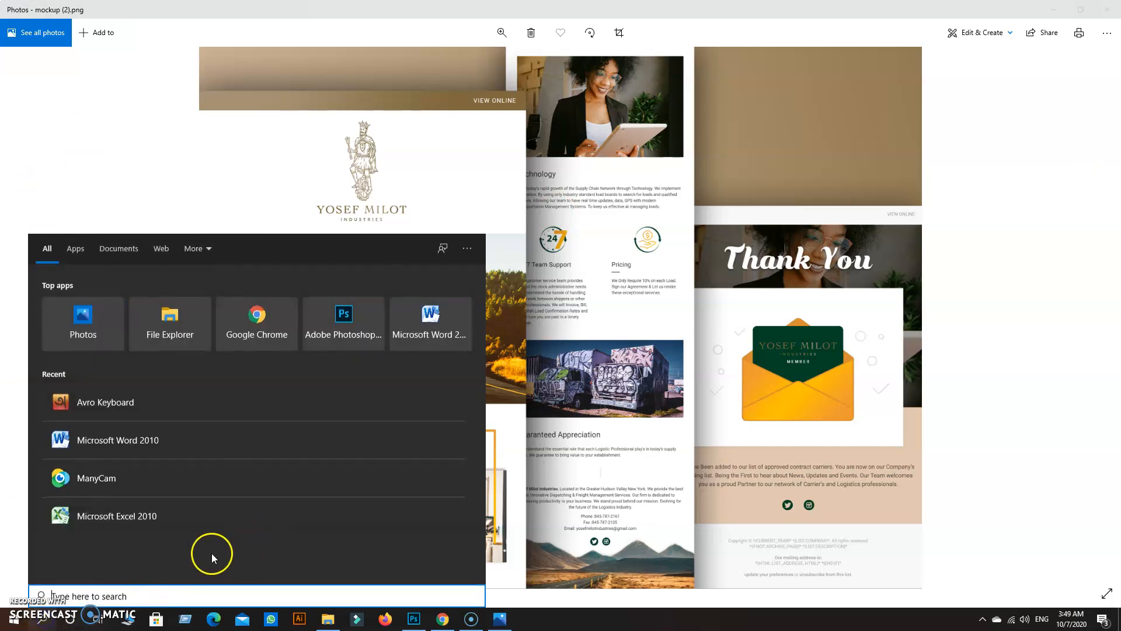
{"action": "type", "text": "pixie"}
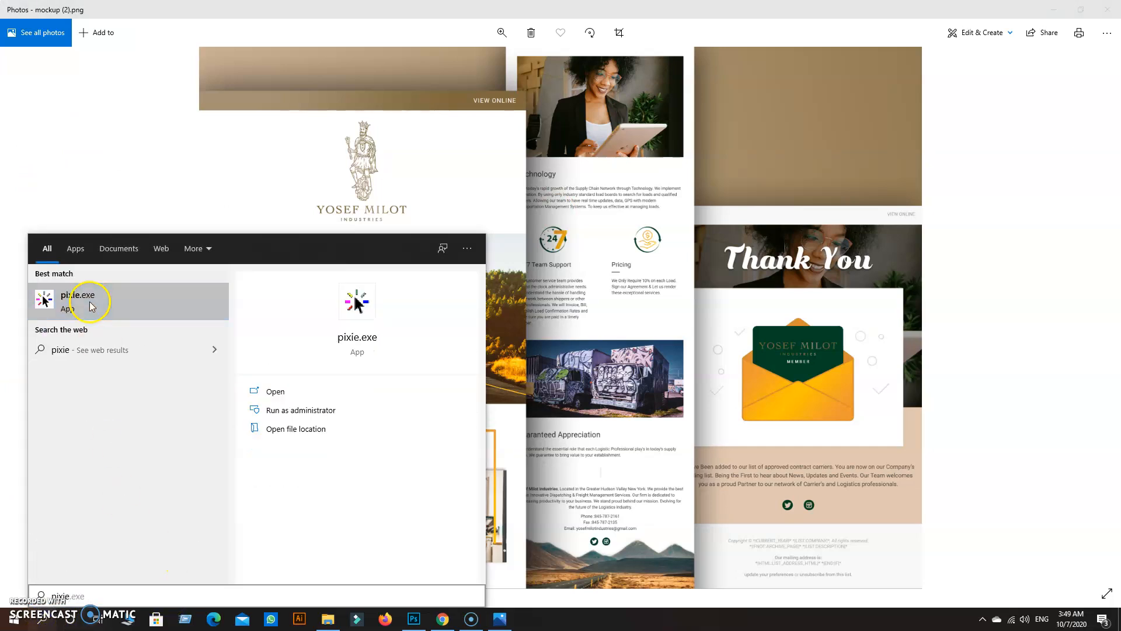
{"action": "left_click", "coordinate": [98, 300]}
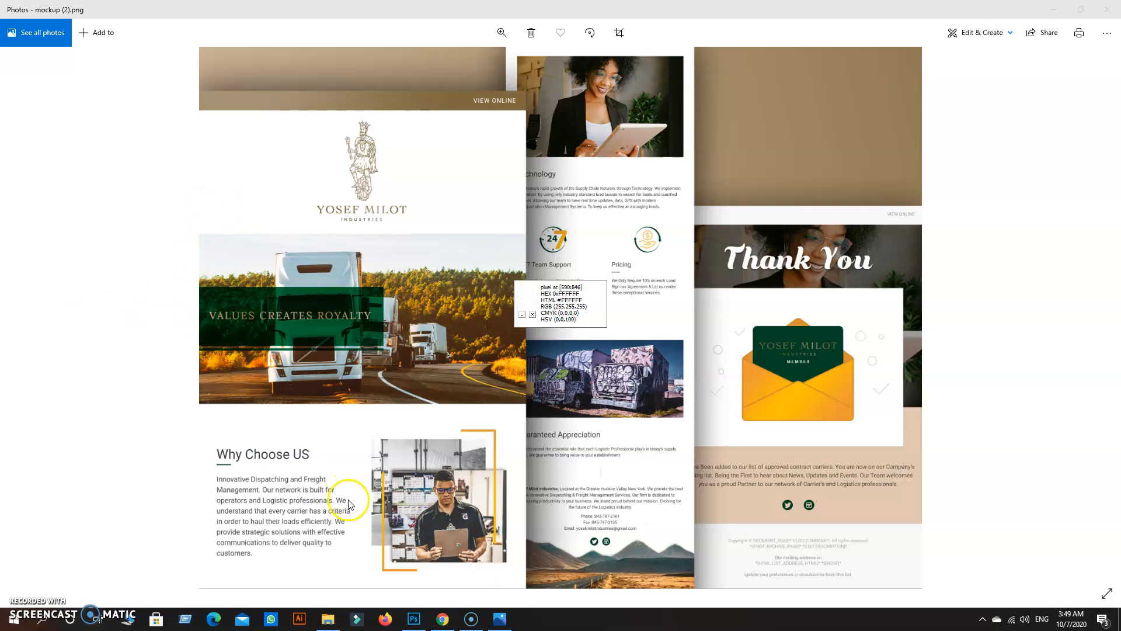
Step: Switch to Photoshop and open pre (3).png from the Lesson 13 folder
{"action": "left_click", "coordinate": [418, 623]}
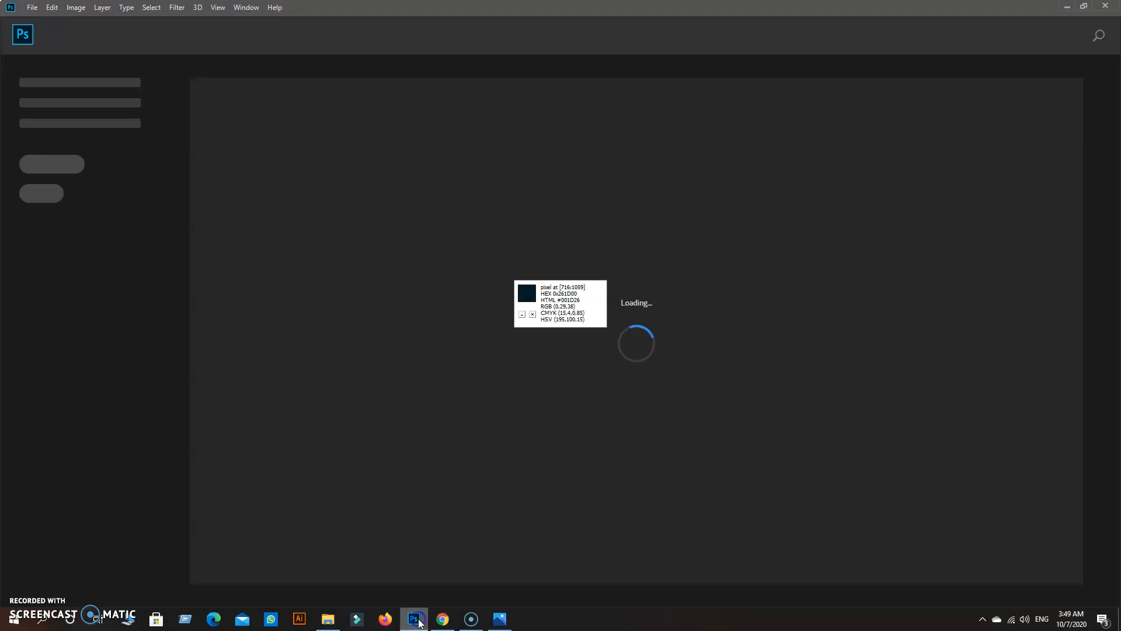
{"action": "left_click", "coordinate": [387, 448]}
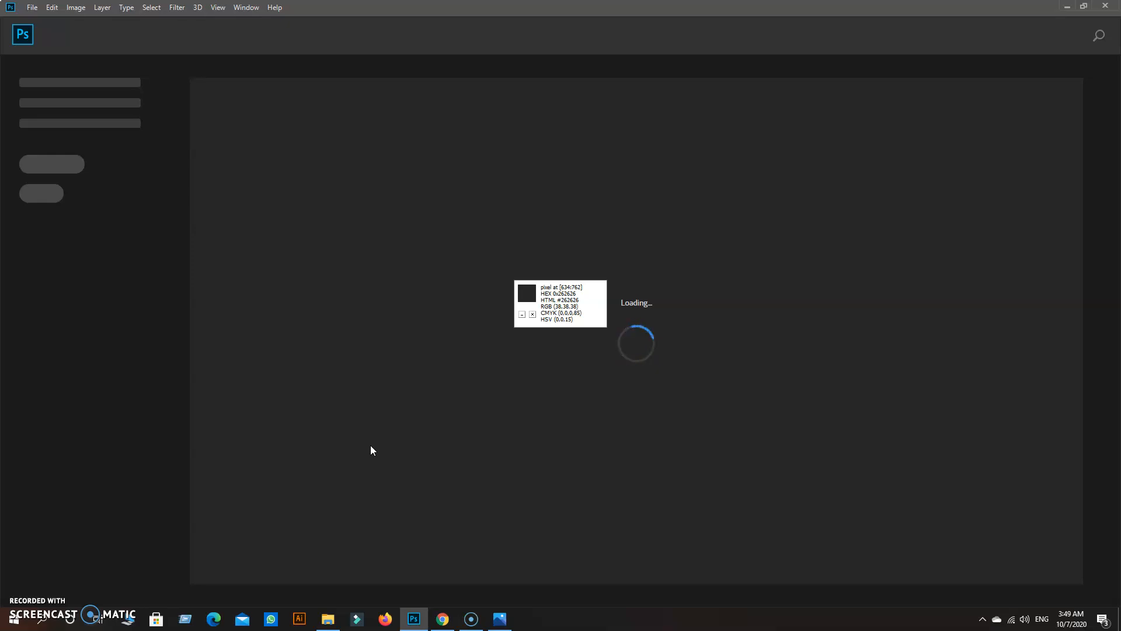
{"action": "key", "text": "ctrl+o"}
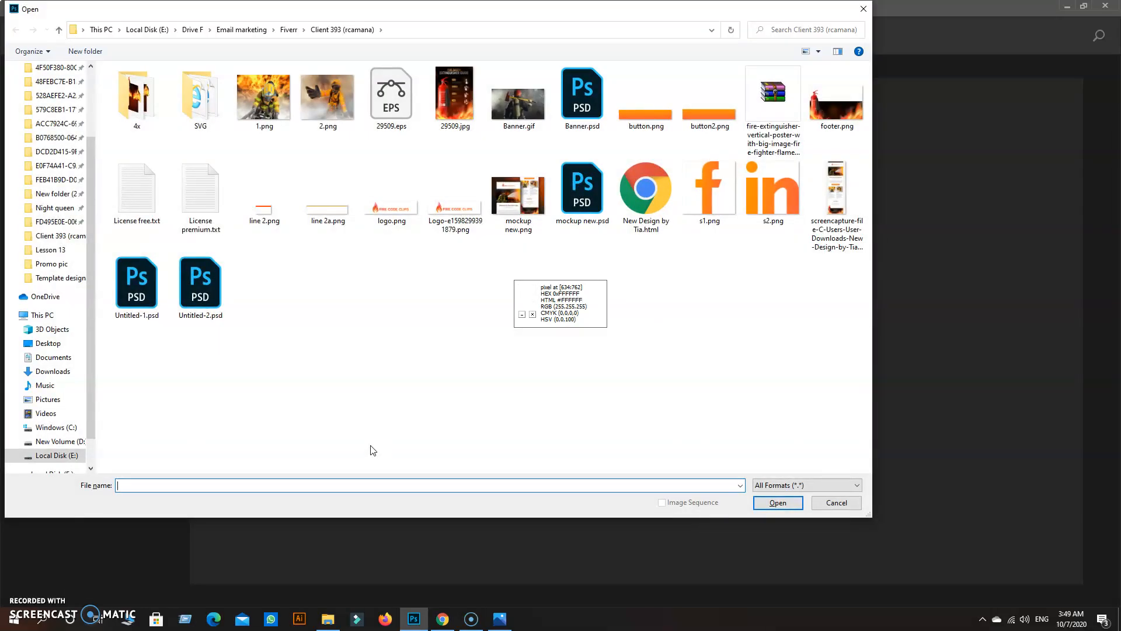
{"action": "left_click", "coordinate": [36, 255]}
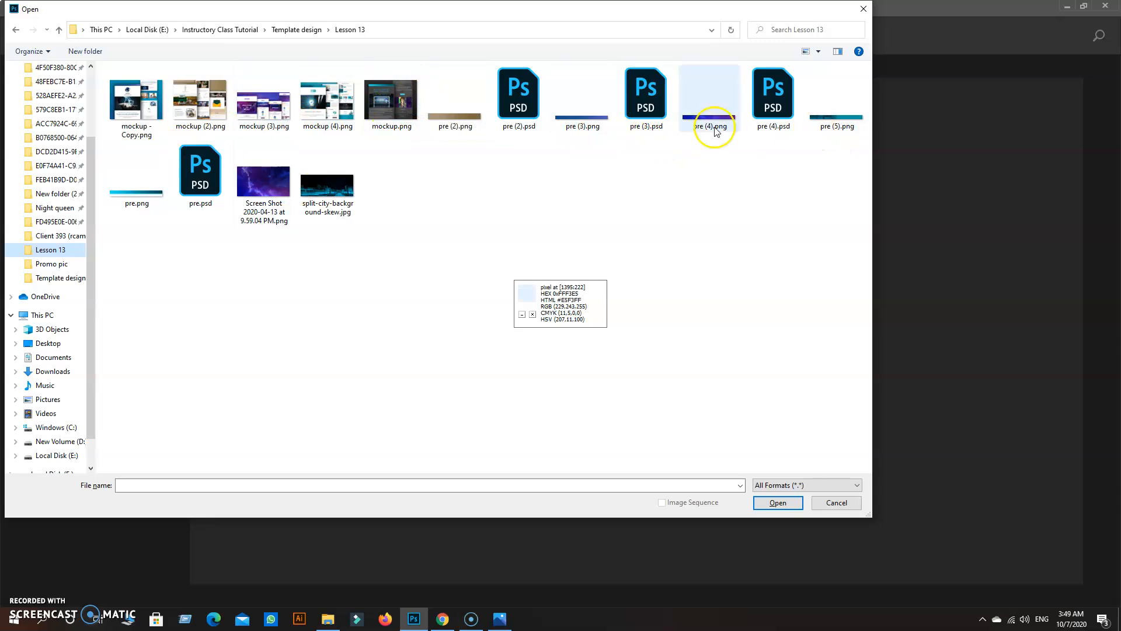
{"action": "left_click", "coordinate": [585, 125]}
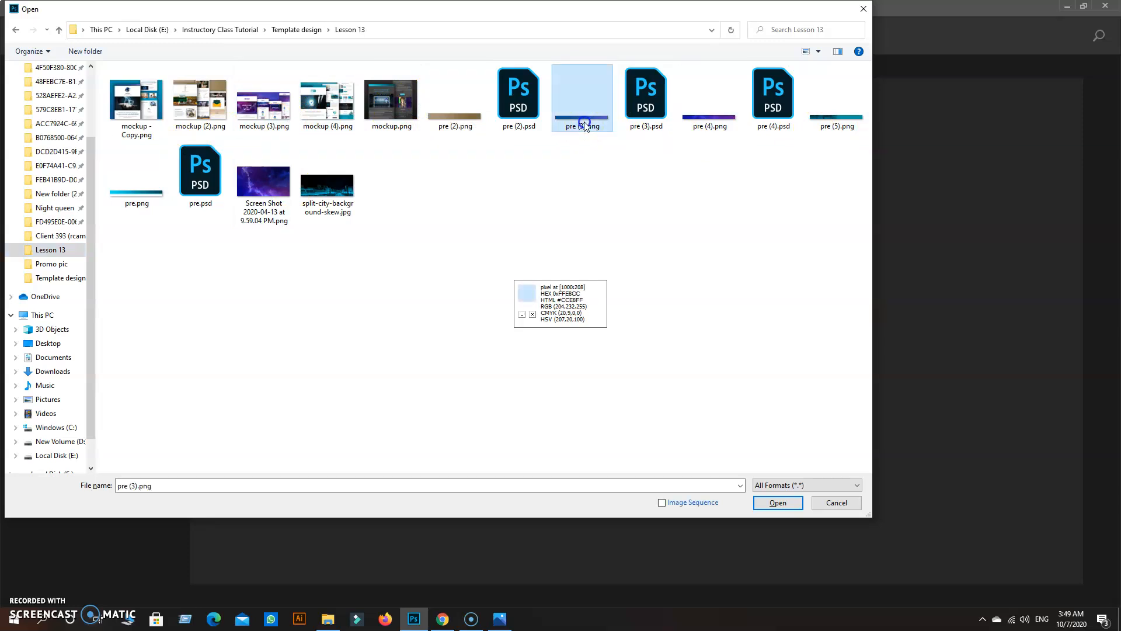
{"action": "double_click", "coordinate": [584, 125]}
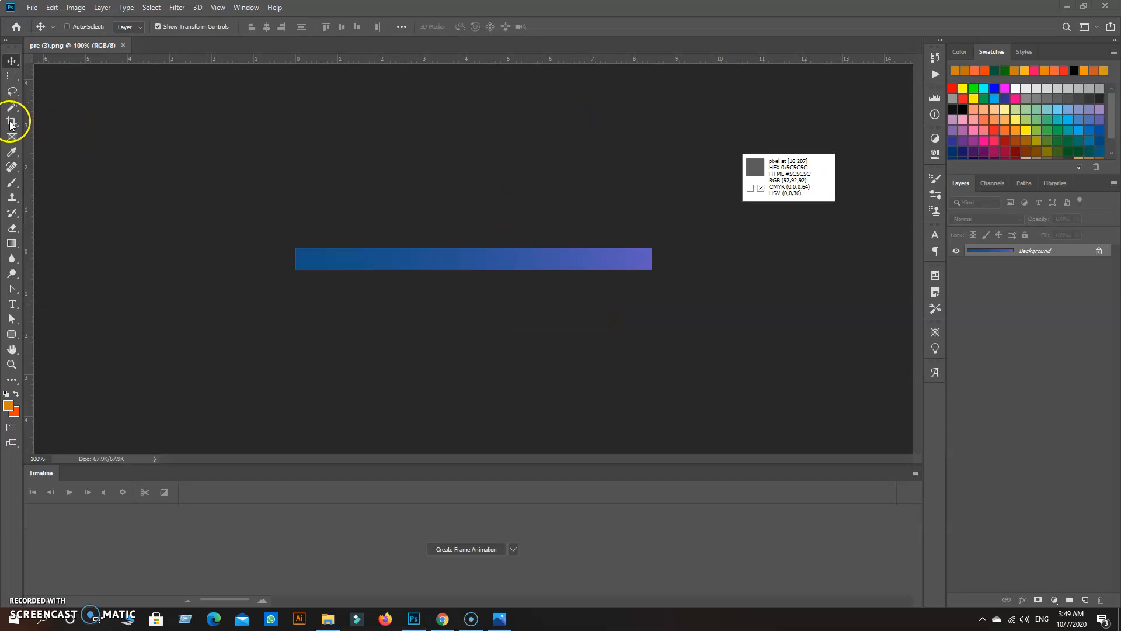
Step: Try to move the gradient bar while its Background layer is still locked
{"action": "left_click", "coordinate": [1096, 251]}
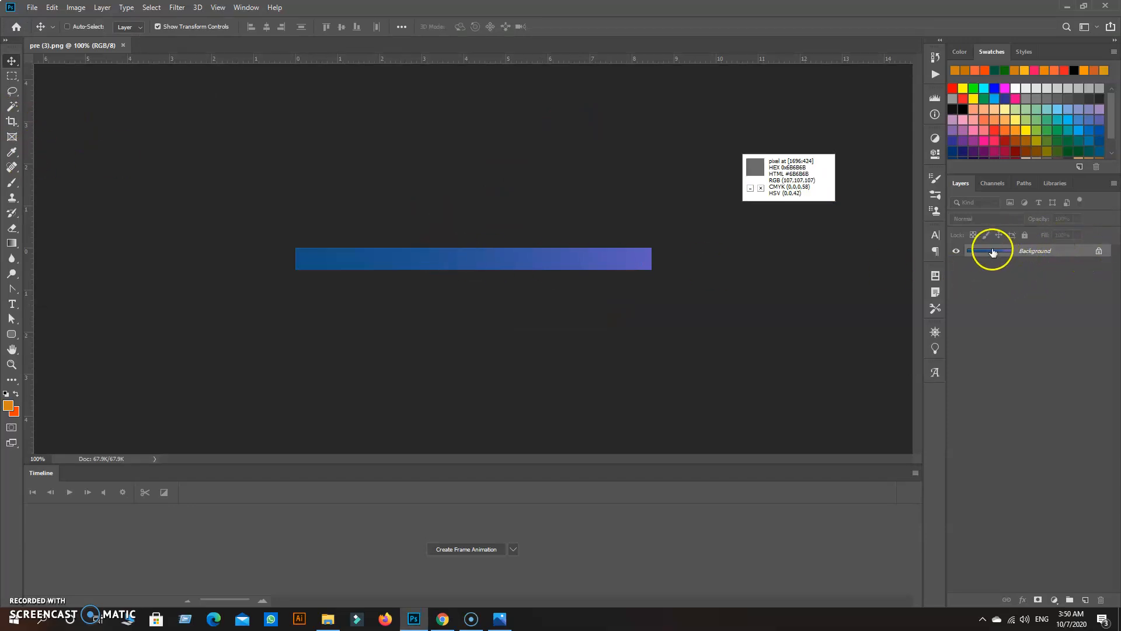
{"action": "left_click", "coordinate": [1097, 254]}
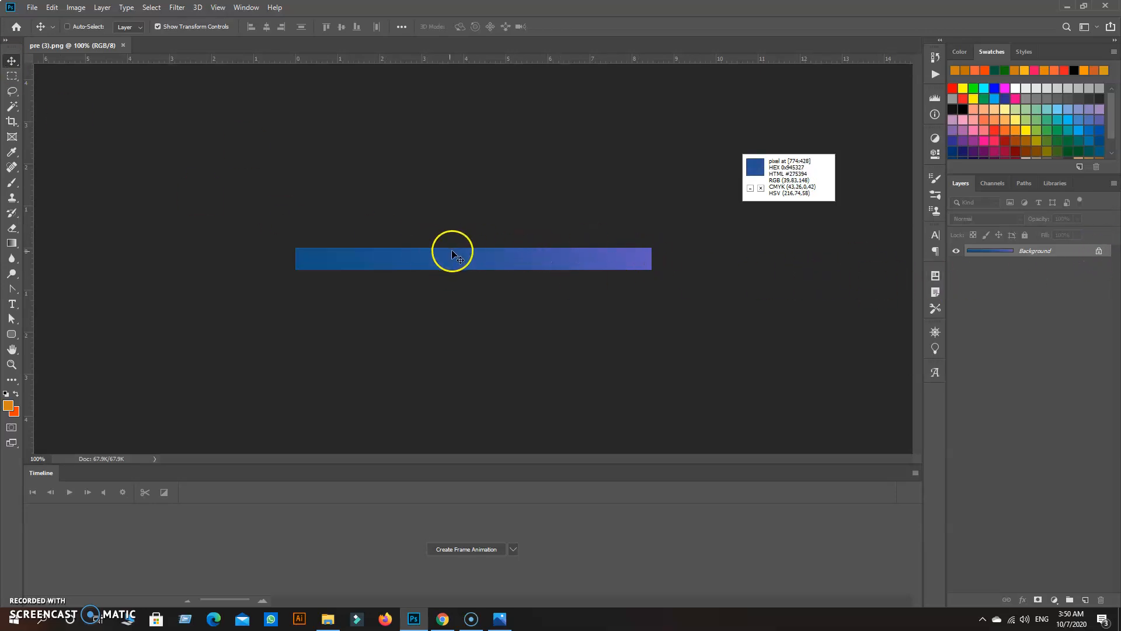
{"action": "left_click", "coordinate": [474, 241]}
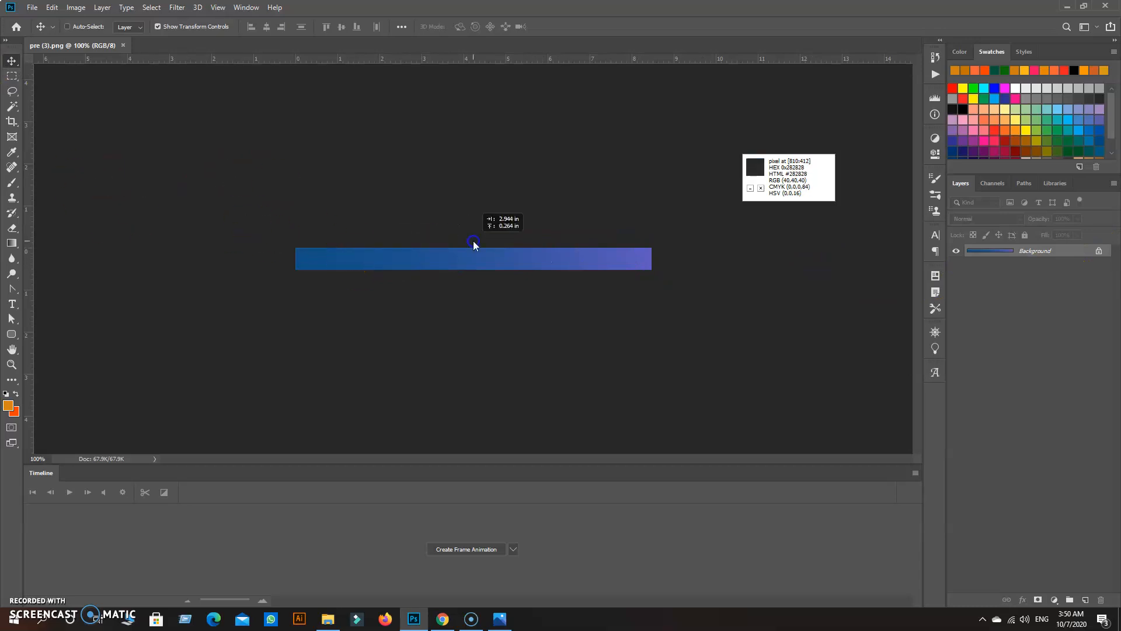
{"action": "left_click", "coordinate": [659, 262]}
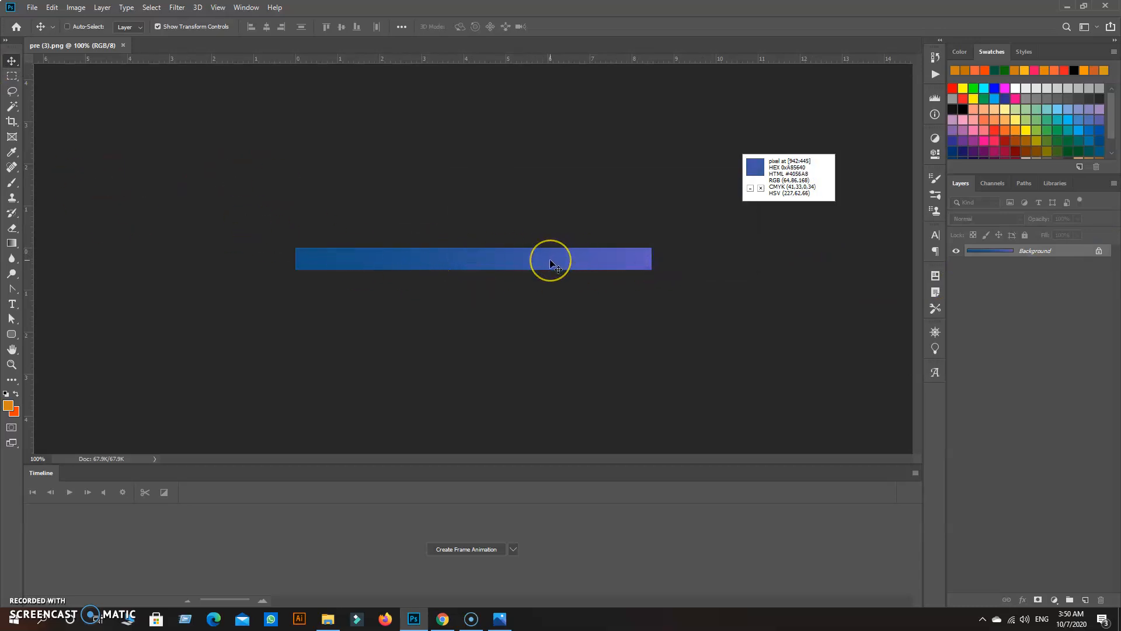
{"action": "left_click_drag", "start_coordinate": [554, 258], "coordinate": [352, 255]}
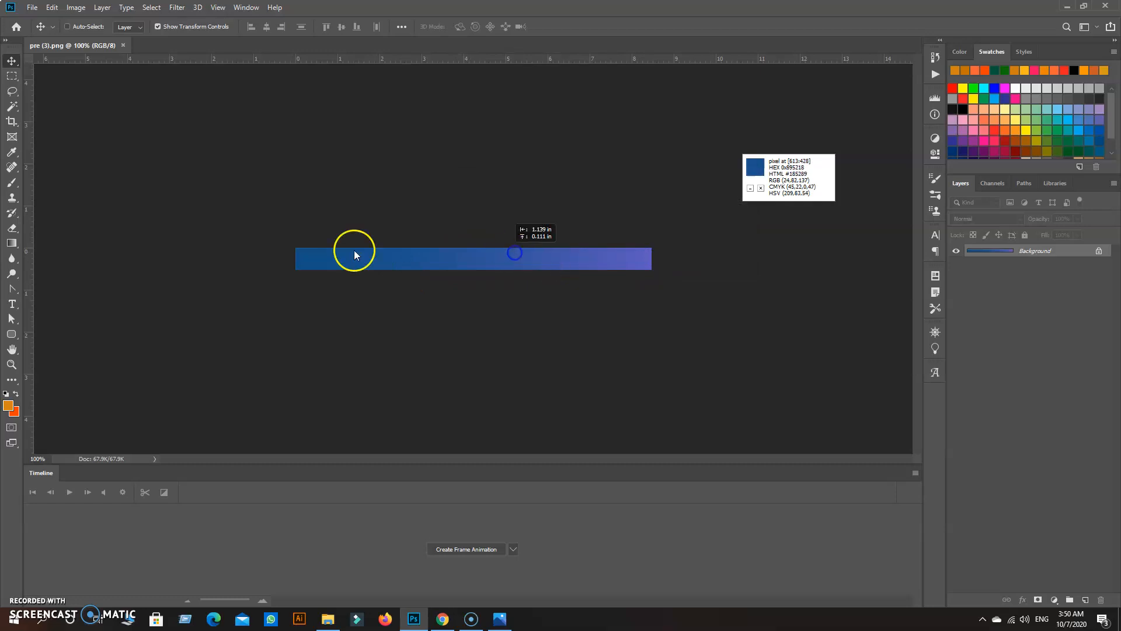
{"action": "left_click", "coordinate": [673, 257]}
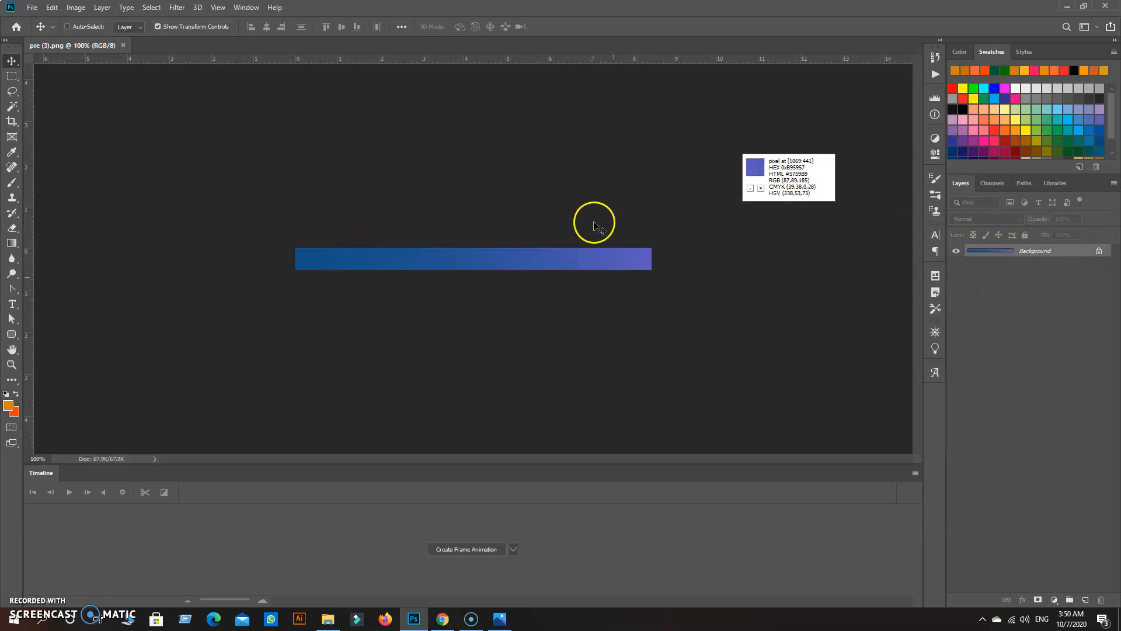
Step: Unlock the Background layer so it becomes a regular layer, keeping its default name
{"action": "left_click", "coordinate": [1099, 253]}
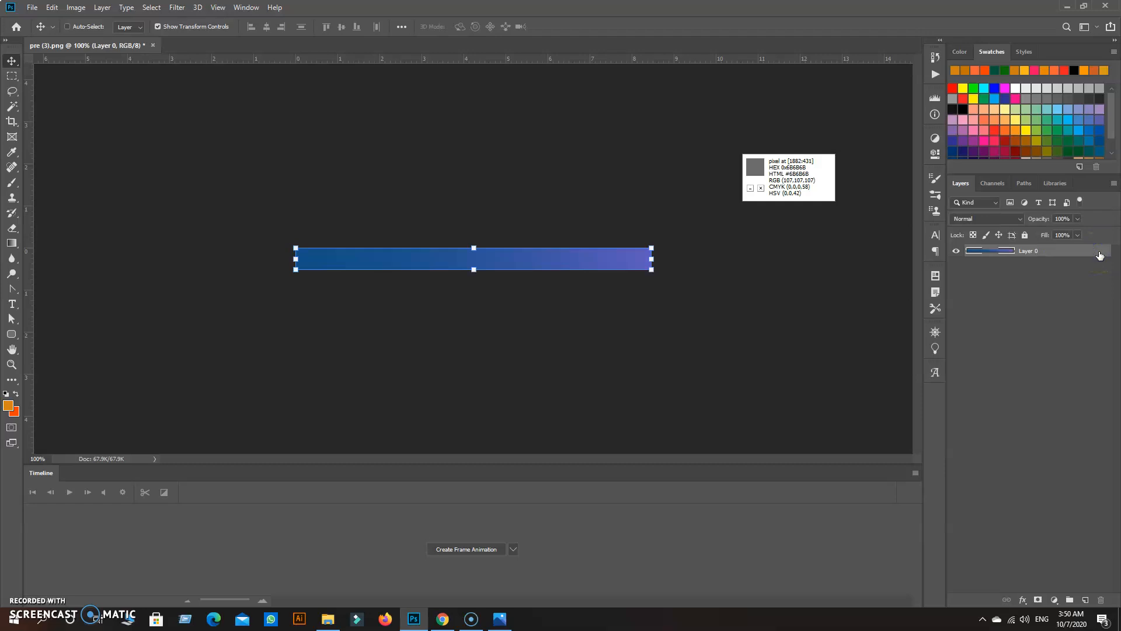
{"action": "double_click", "coordinate": [1030, 250]}
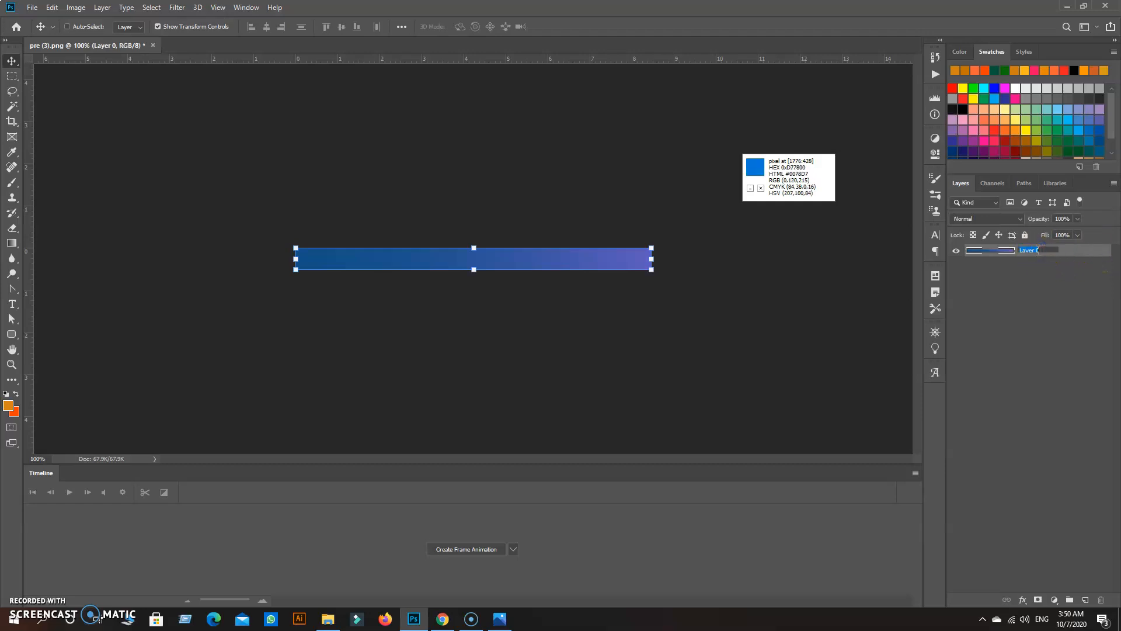
{"action": "left_click", "coordinate": [1104, 250]}
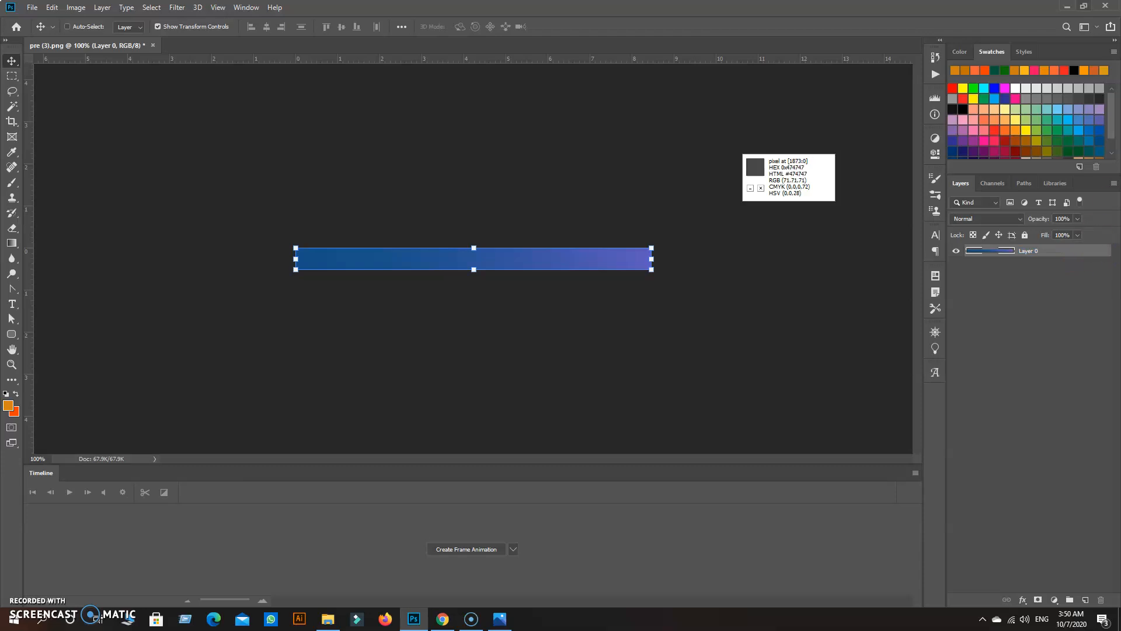
Step: Extend the canvas downward with the Crop tool to about three times the gradient bar's height
{"action": "left_click", "coordinate": [11, 121]}
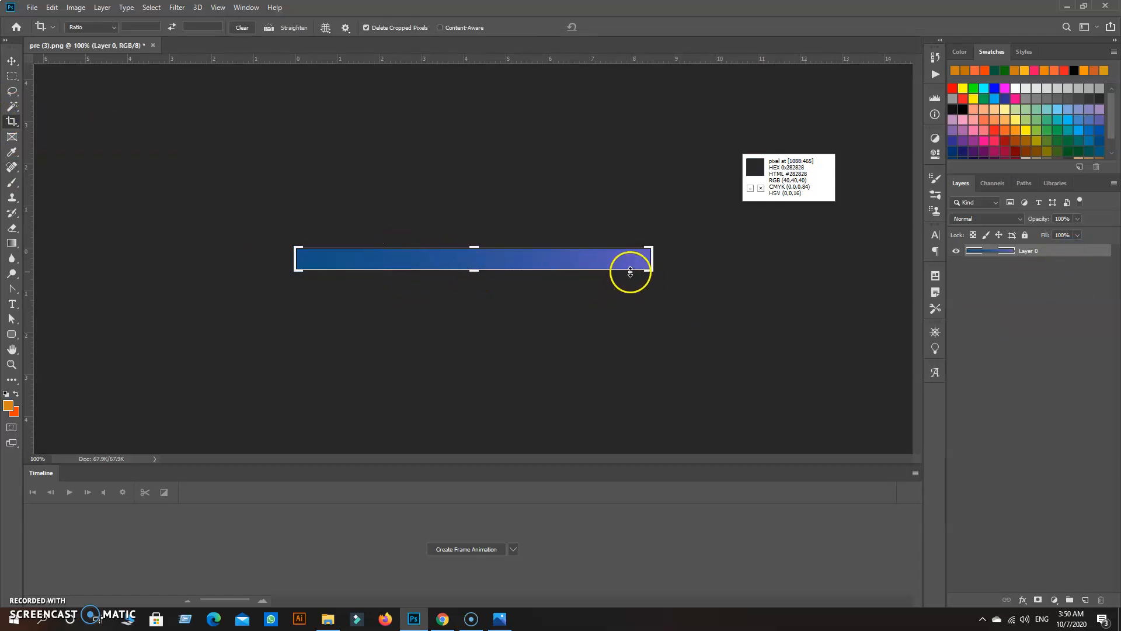
{"action": "left_click_drag", "start_coordinate": [476, 268], "coordinate": [475, 296]}
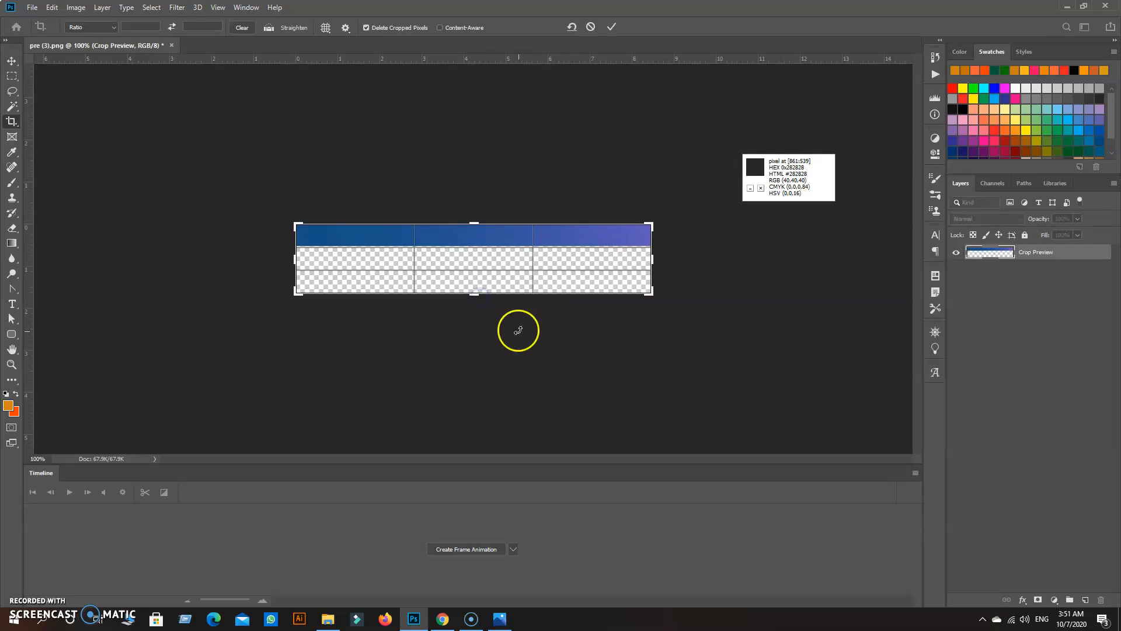
{"action": "left_click", "coordinate": [12, 61]}
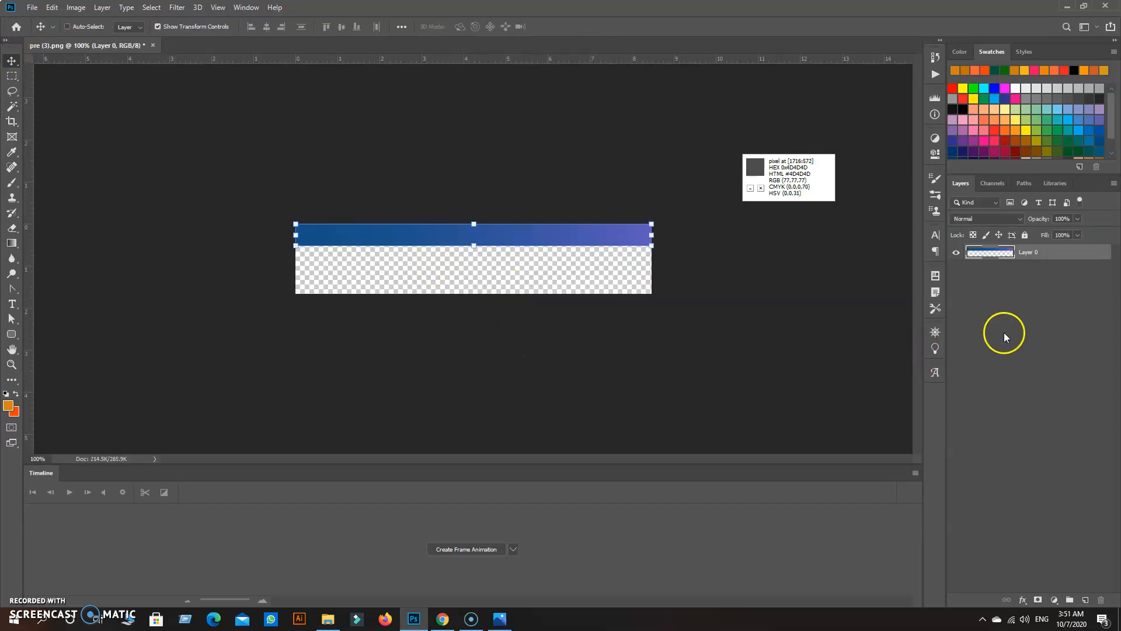
Step: Add a new layer beneath the gradient bar layer and fill it with white at 100% opacity
{"action": "left_click", "coordinate": [1085, 602]}
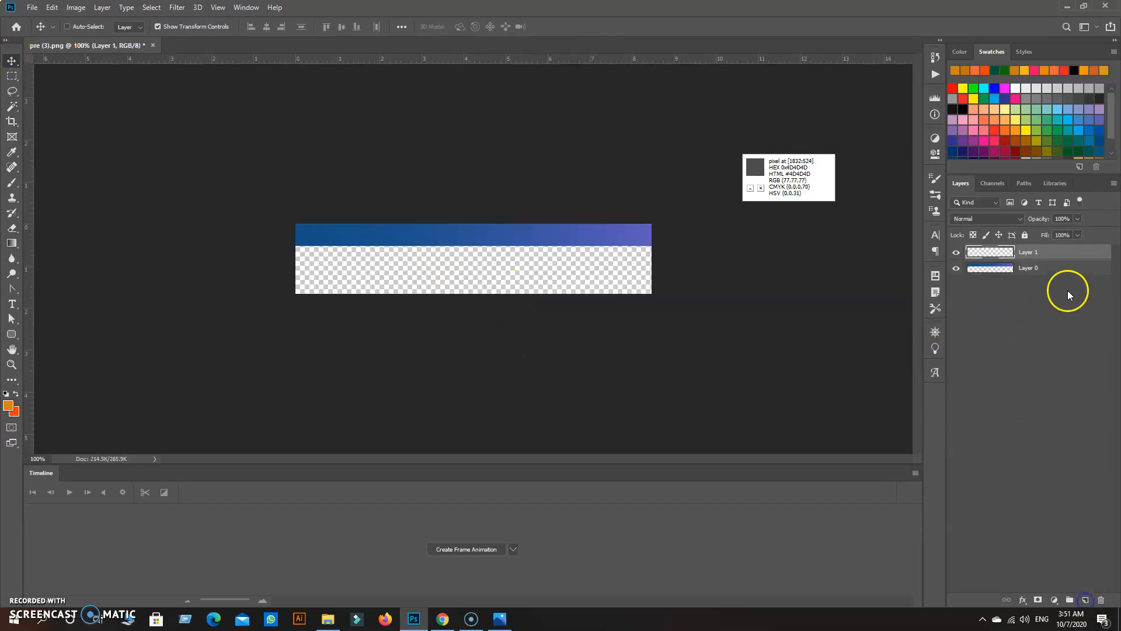
{"action": "left_click_drag", "start_coordinate": [1038, 252], "coordinate": [1045, 285]}
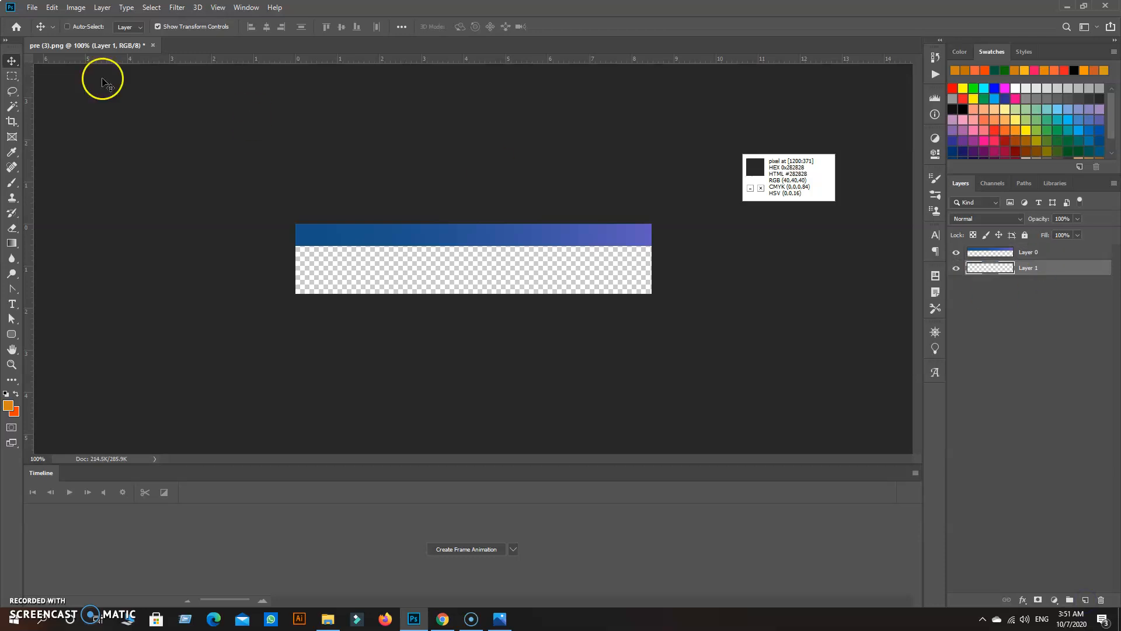
{"action": "left_click", "coordinate": [52, 7]}
{"action": "left_click", "coordinate": [70, 193]}
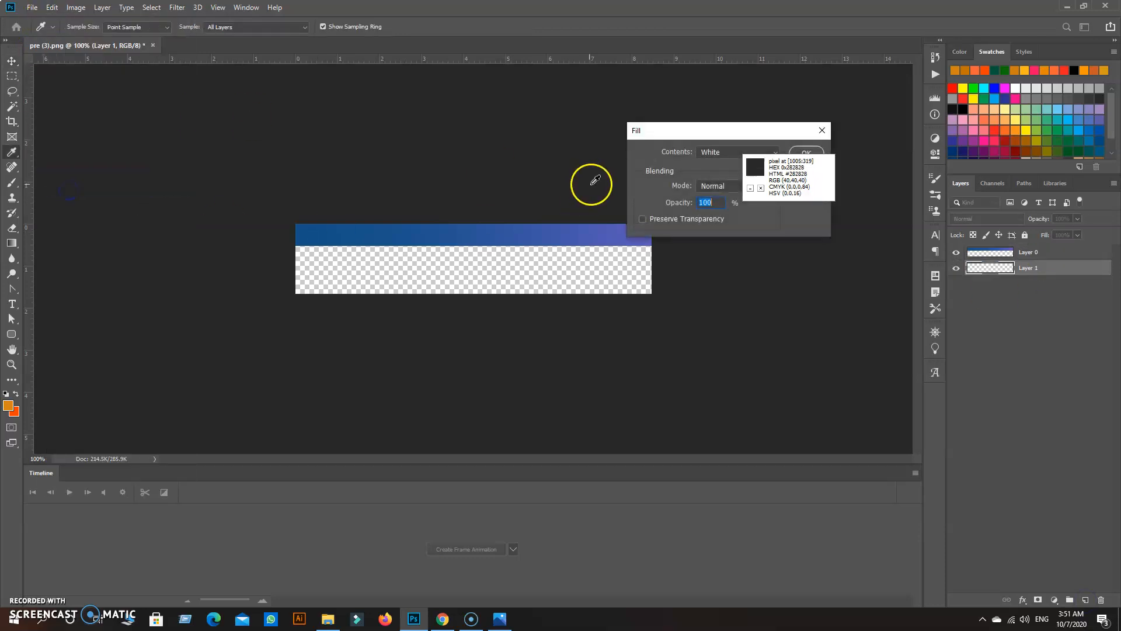
{"action": "left_click", "coordinate": [802, 148]}
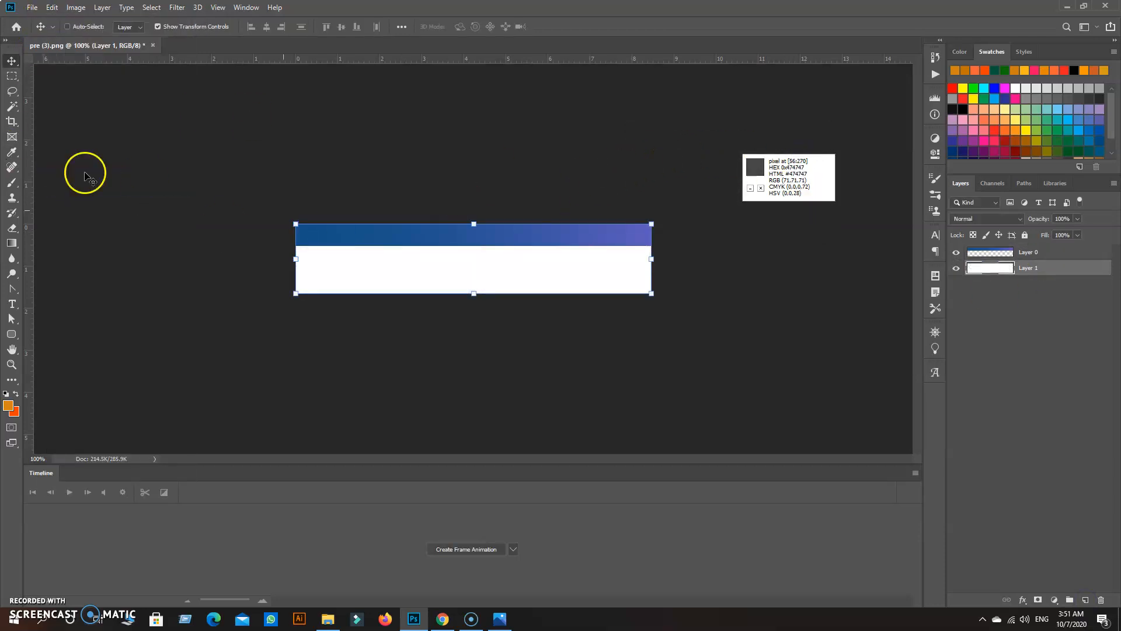
Step: Draw a full-width rectangle about 610 by 45 px across the white area below the gradient bar
{"action": "key", "text": "ctrl+plus"}
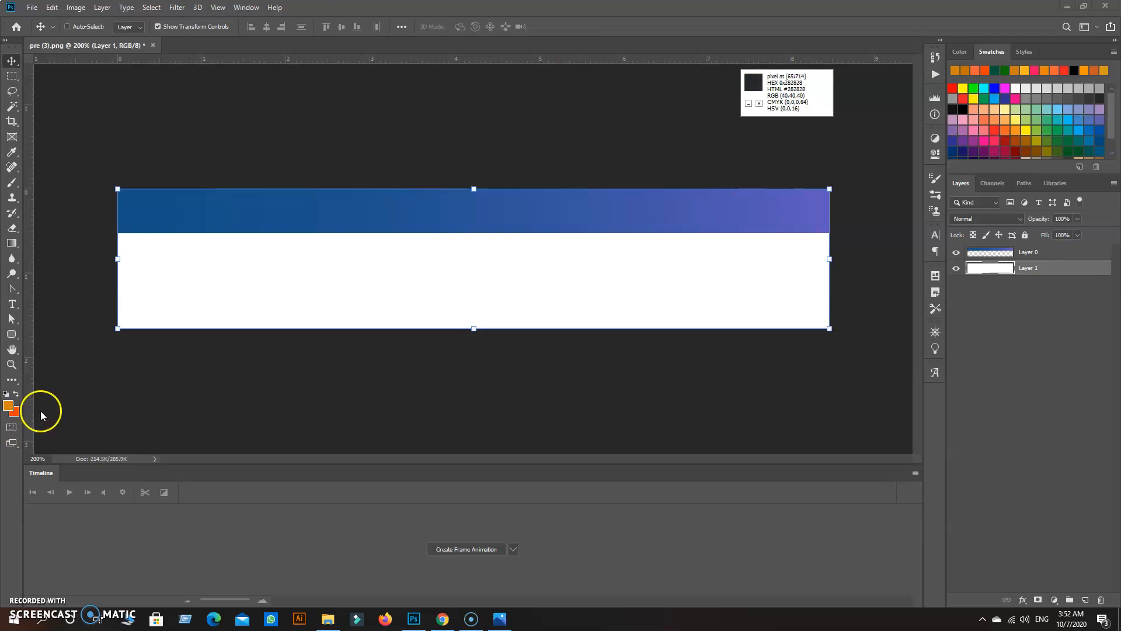
{"action": "left_click", "coordinate": [12, 338]}
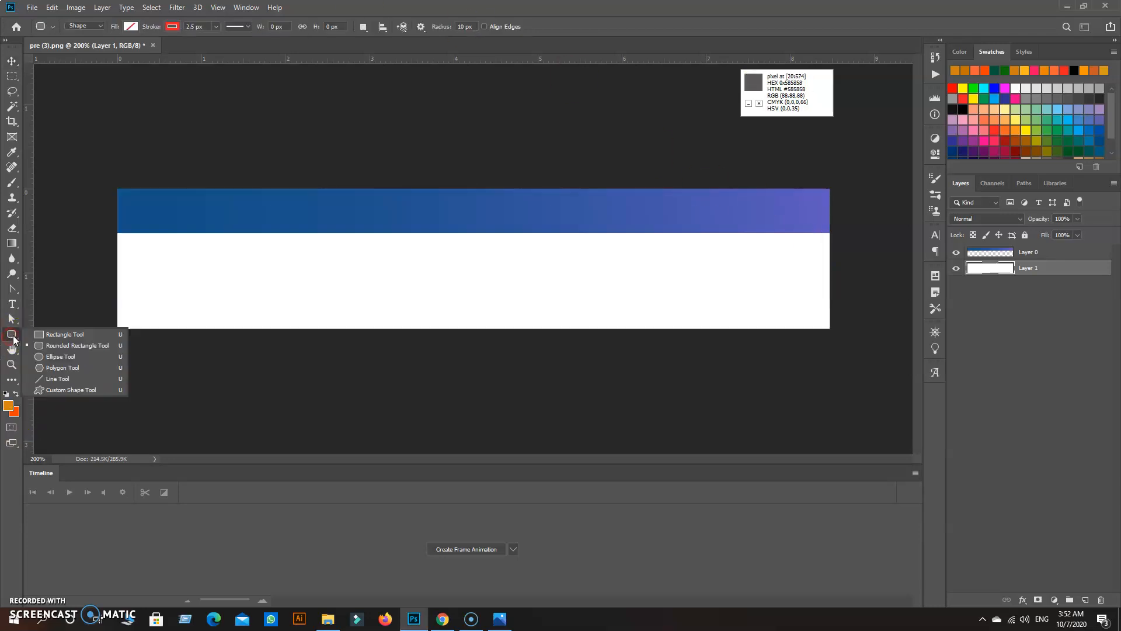
{"action": "left_click", "coordinate": [38, 336]}
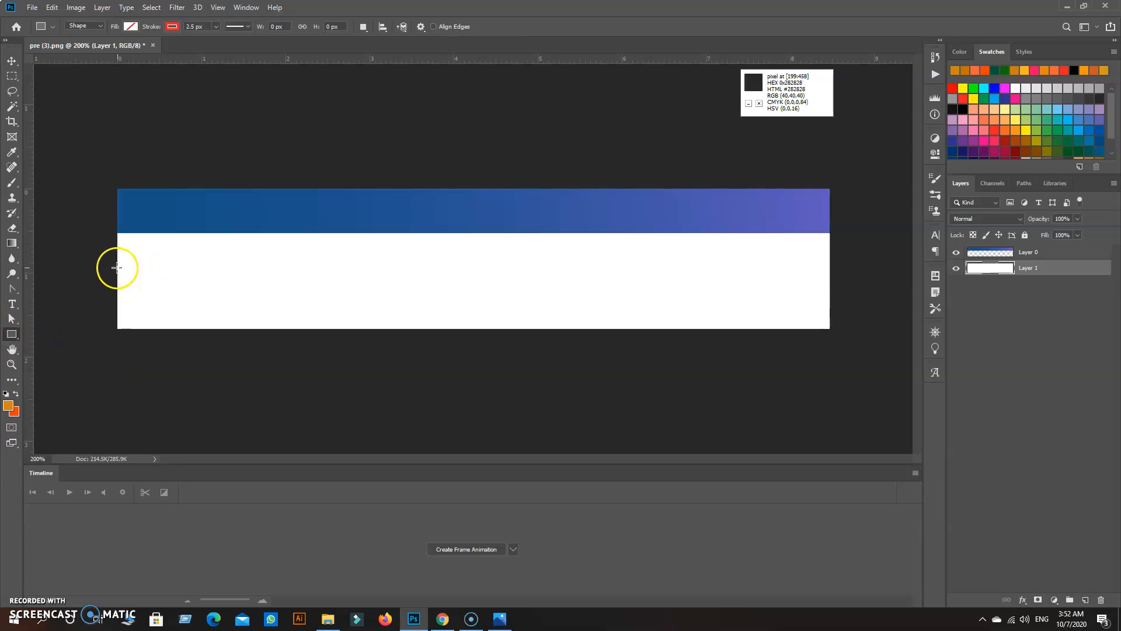
{"action": "mouse_move", "coordinate": [116, 267]}
{"action": "left_mouse_down"}
{"action": "mouse_move", "coordinate": [193, 320]}
{"action": "mouse_move", "coordinate": [829, 318]}
{"action": "left_mouse_up"}
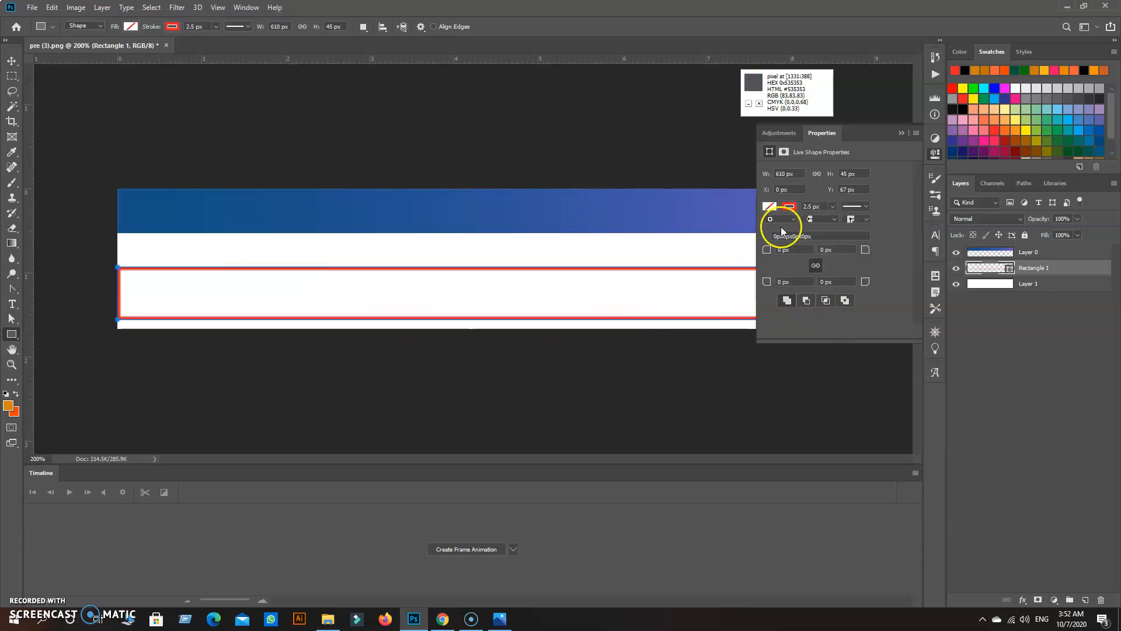
Step: Remove the new rectangle's red stroke
{"action": "left_click", "coordinate": [788, 207]}
{"action": "left_click", "coordinate": [778, 228]}
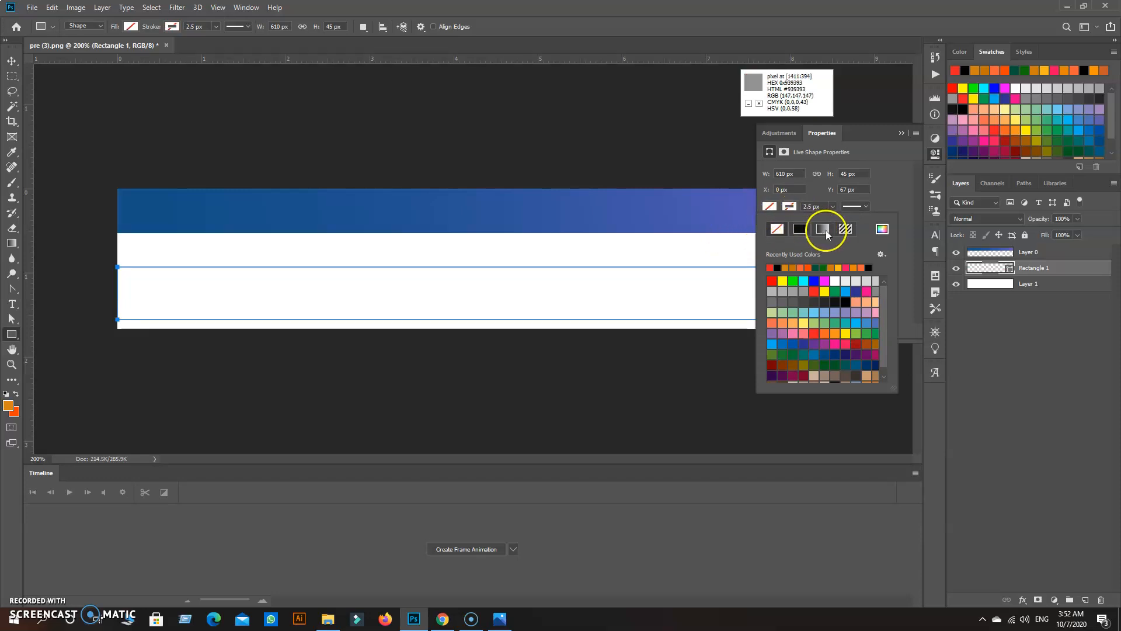
{"action": "left_click", "coordinate": [780, 229]}
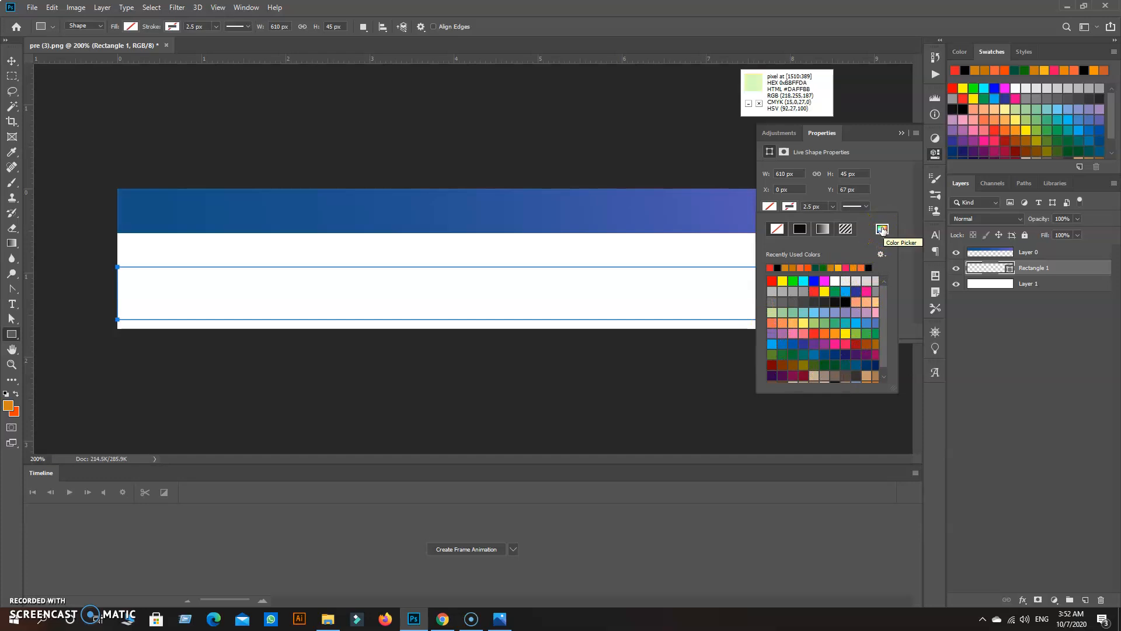
Step: Fill the rectangle with a black-to-white linear gradient and rotate its angle to -177 degrees
{"action": "left_click", "coordinate": [822, 229]}
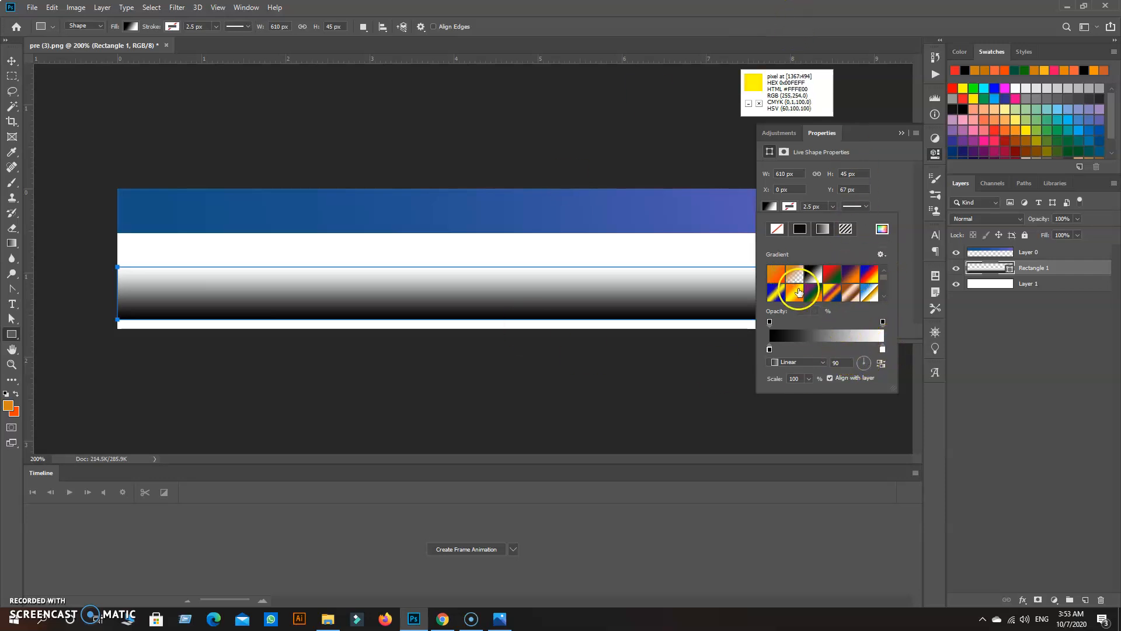
{"action": "left_click_drag", "start_coordinate": [884, 277], "coordinate": [885, 299]}
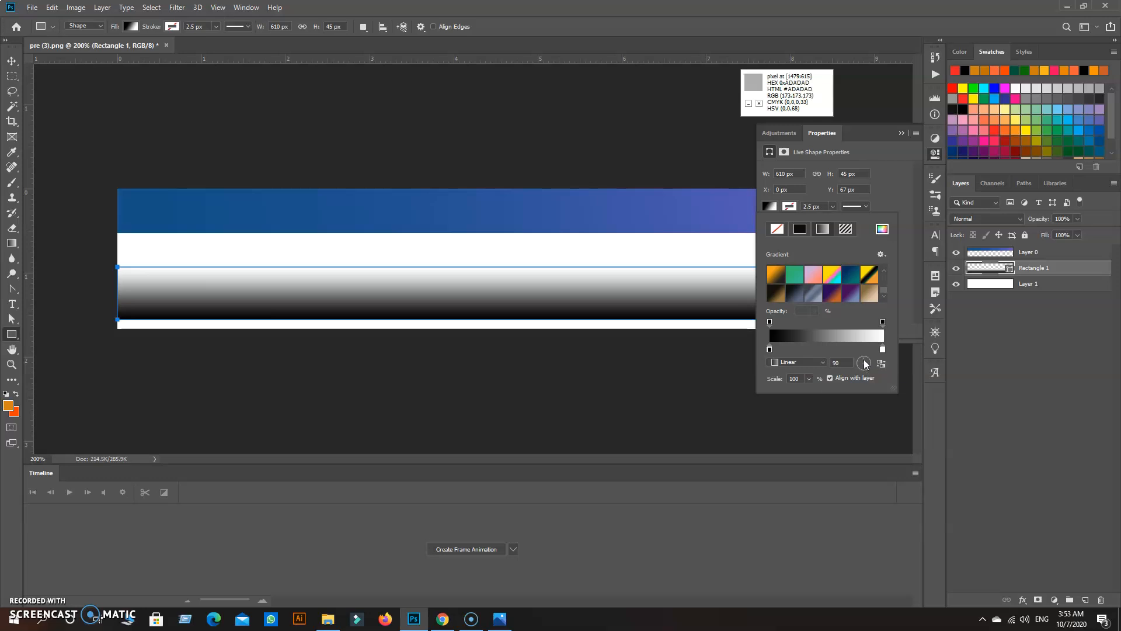
{"action": "mouse_move", "coordinate": [865, 364]}
{"action": "left_mouse_down"}
{"action": "mouse_move", "coordinate": [869, 372]}
{"action": "mouse_move", "coordinate": [859, 366]}
{"action": "left_mouse_up"}
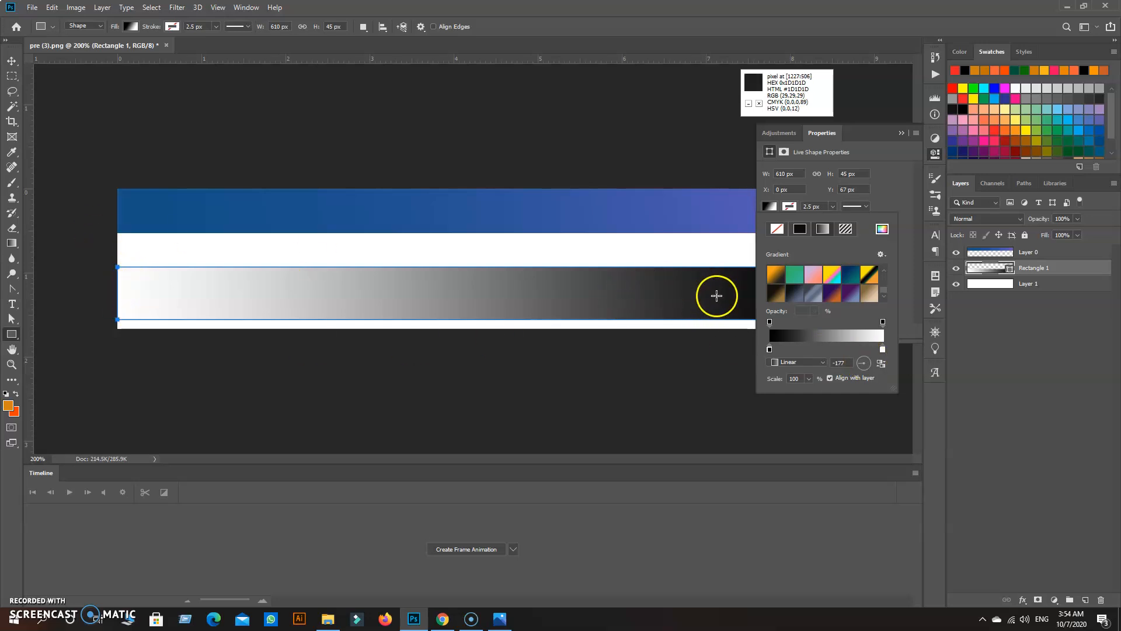
Step: Try reversing the rectangle's gradient direction, and restore the original direction
{"action": "left_click", "coordinate": [881, 364]}
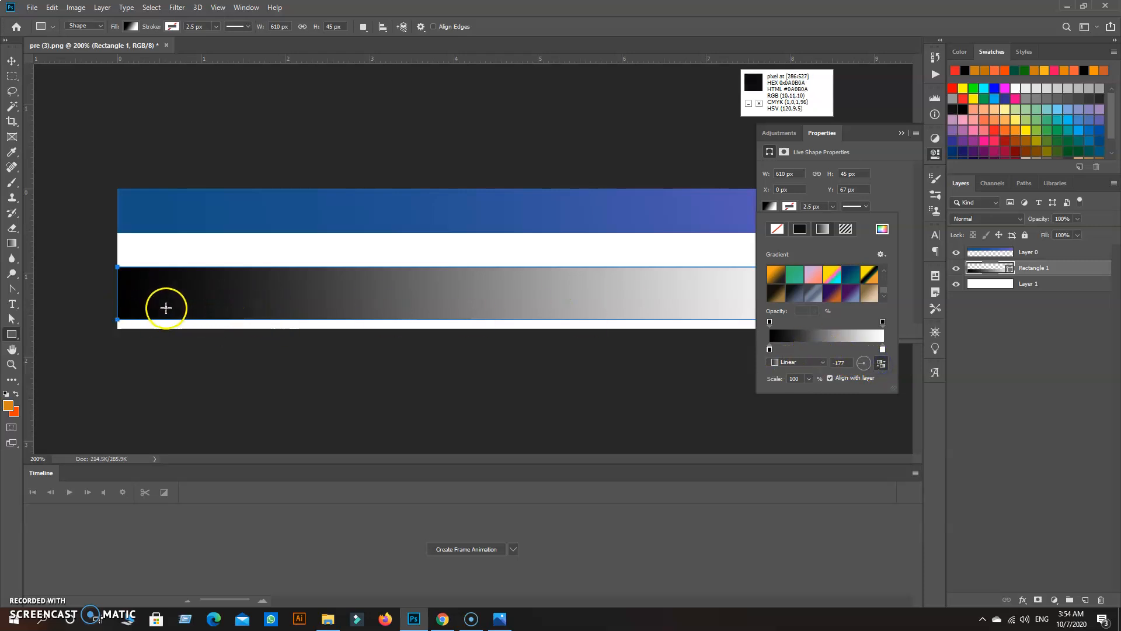
{"action": "left_click", "coordinate": [881, 362]}
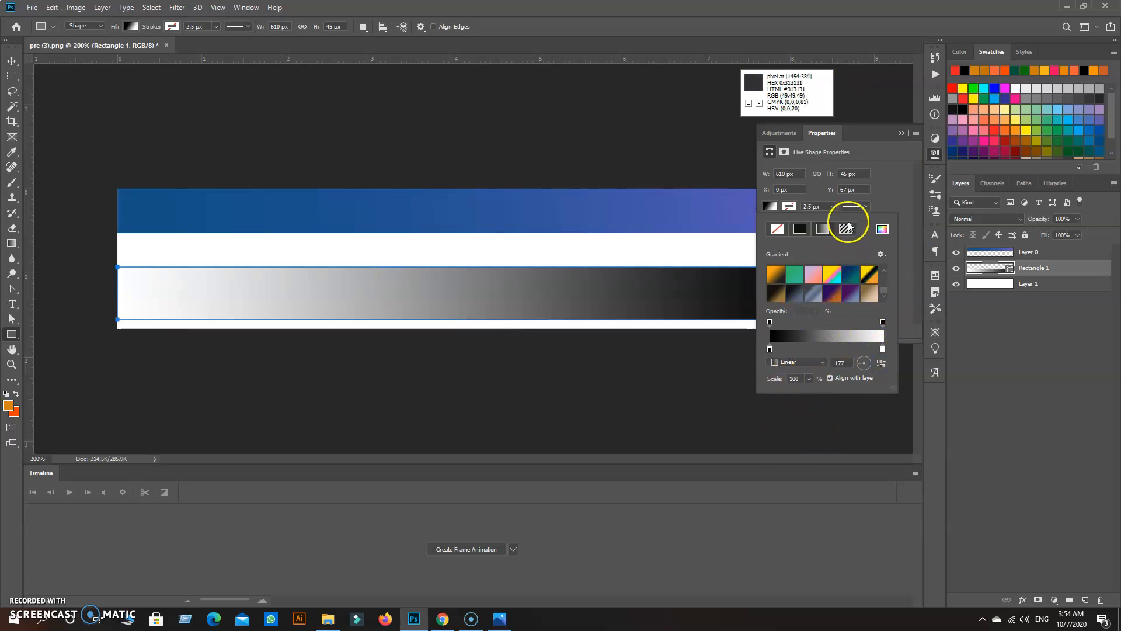
{"action": "left_click", "coordinate": [914, 195]}
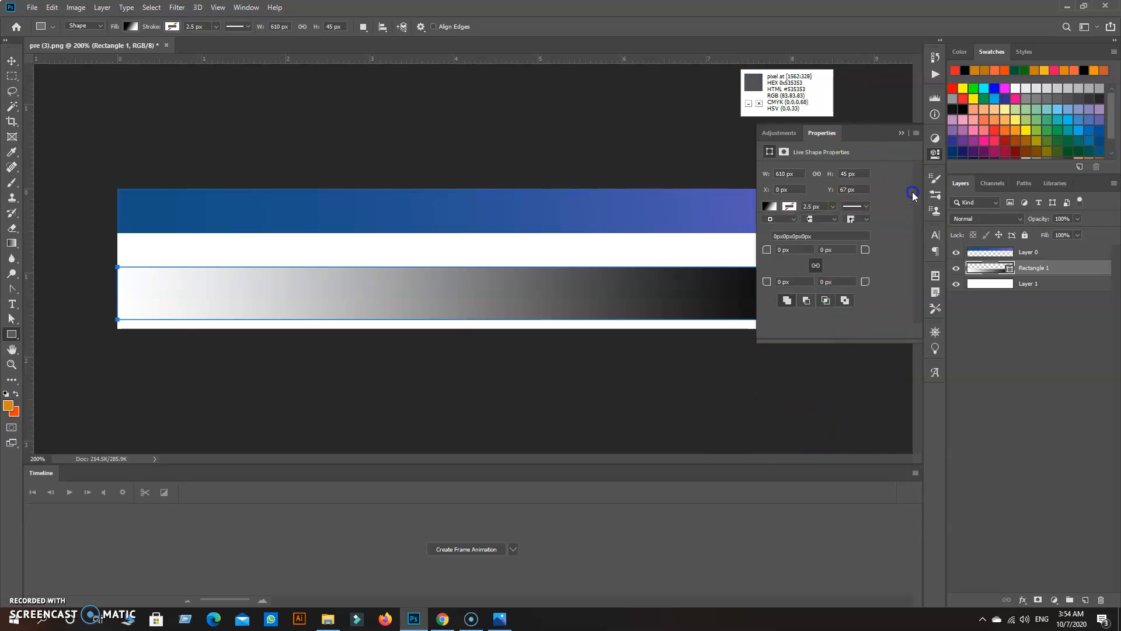
{"action": "left_click", "coordinate": [902, 133]}
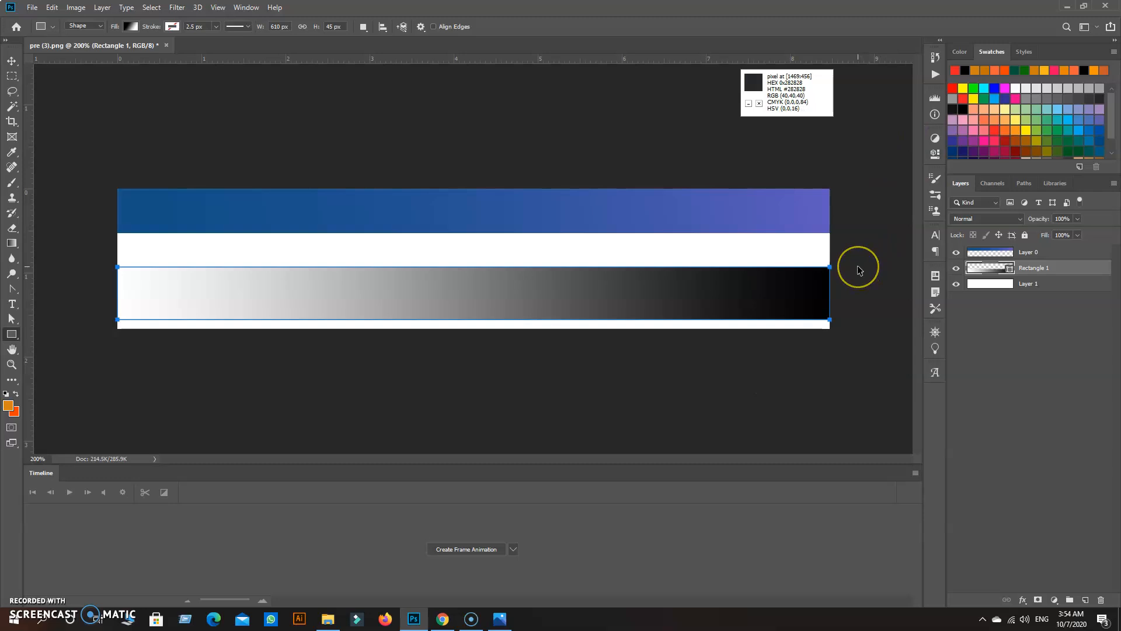
Step: Set the scale of the rectangle's gradient fill to 133%
{"action": "key", "text": "ctrl+minus"}
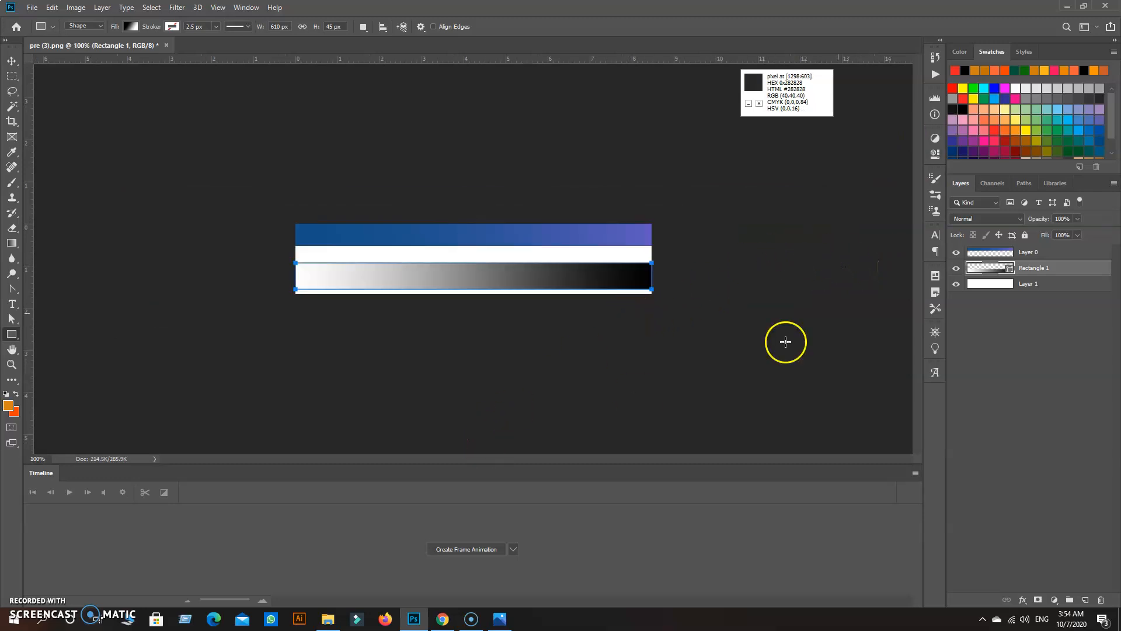
{"action": "left_click_drag", "start_coordinate": [786, 100], "coordinate": [149, 158]}
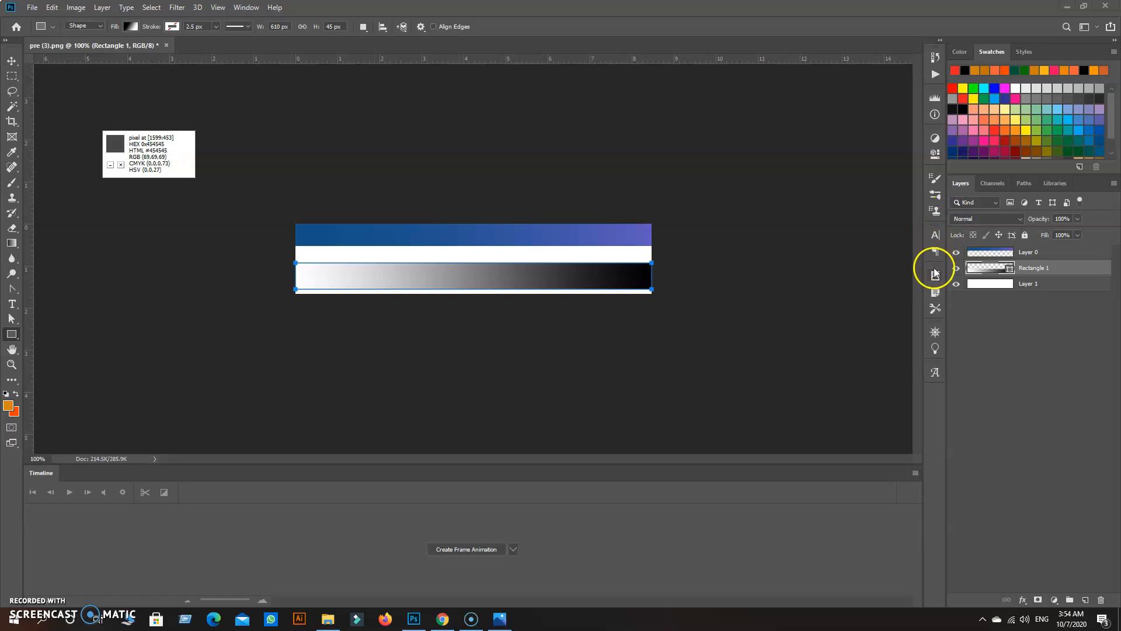
{"action": "left_click", "coordinate": [933, 154]}
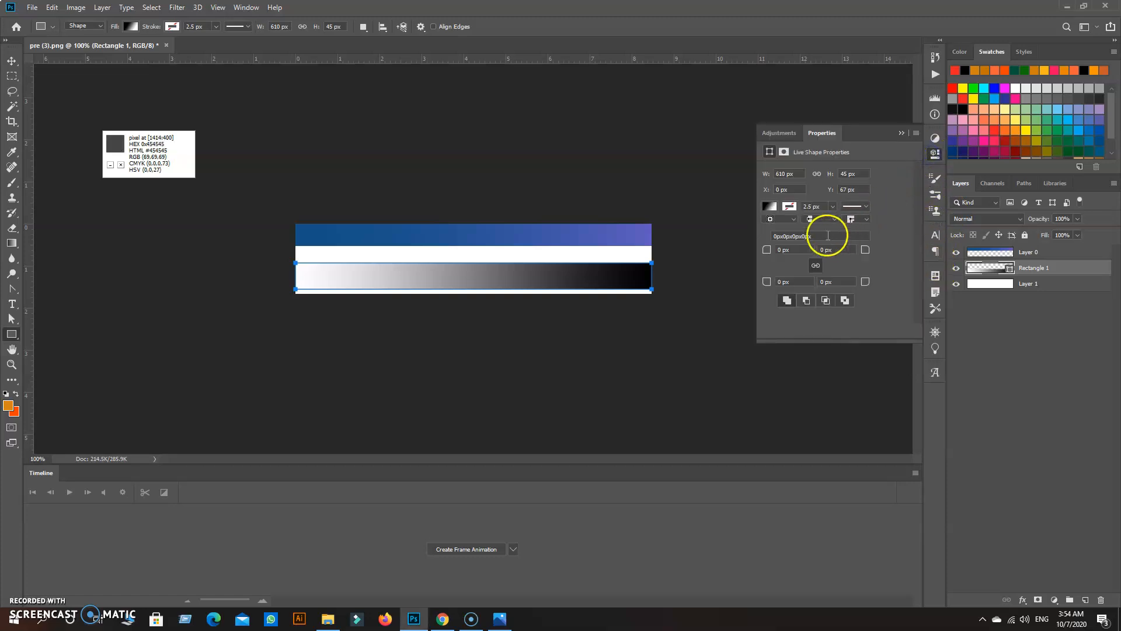
{"action": "left_click", "coordinate": [769, 206]}
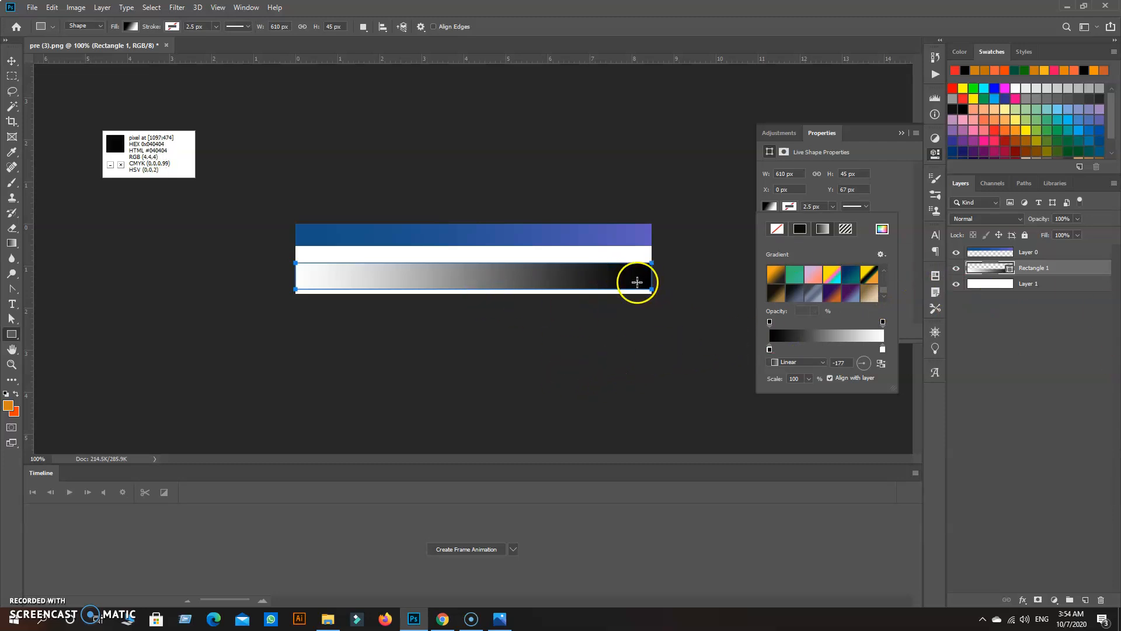
{"action": "left_click", "coordinate": [807, 378]}
{"action": "mouse_move", "coordinate": [812, 391]}
{"action": "left_mouse_down"}
{"action": "mouse_move", "coordinate": [823, 390]}
{"action": "mouse_move", "coordinate": [797, 395]}
{"action": "left_mouse_up"}
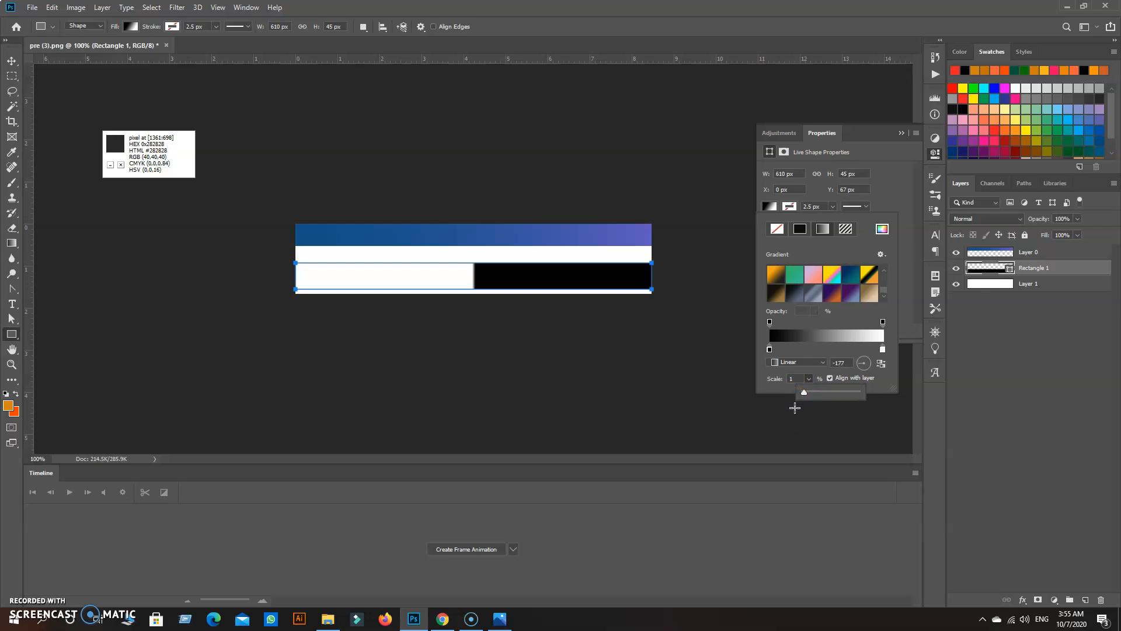
{"action": "left_click", "coordinate": [802, 391]}
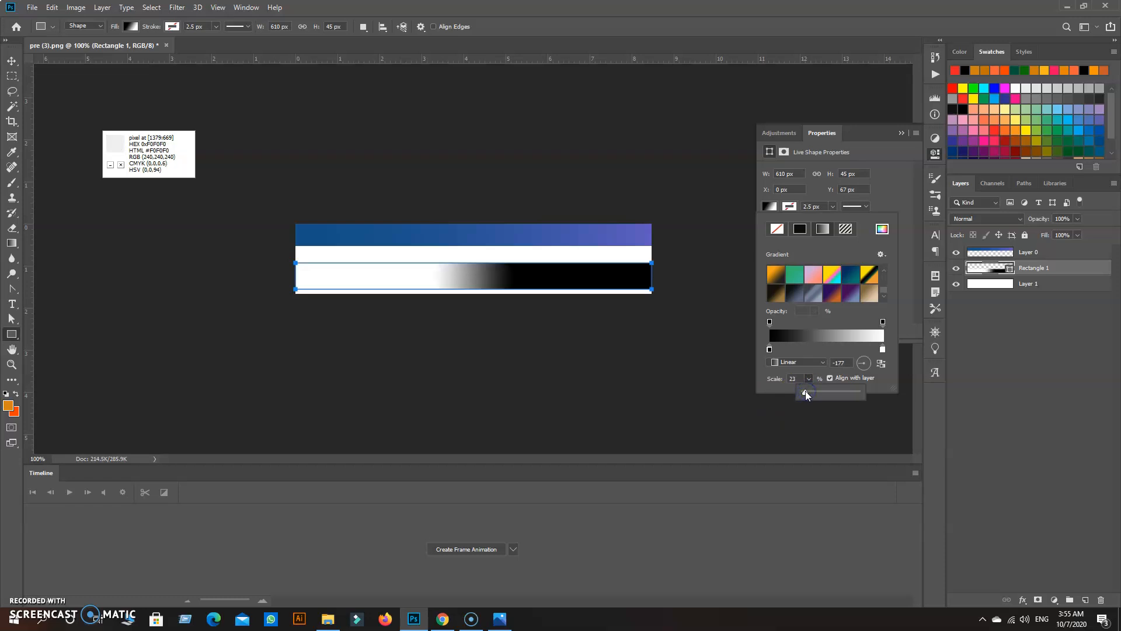
{"action": "left_click_drag", "start_coordinate": [805, 391], "coordinate": [809, 390]}
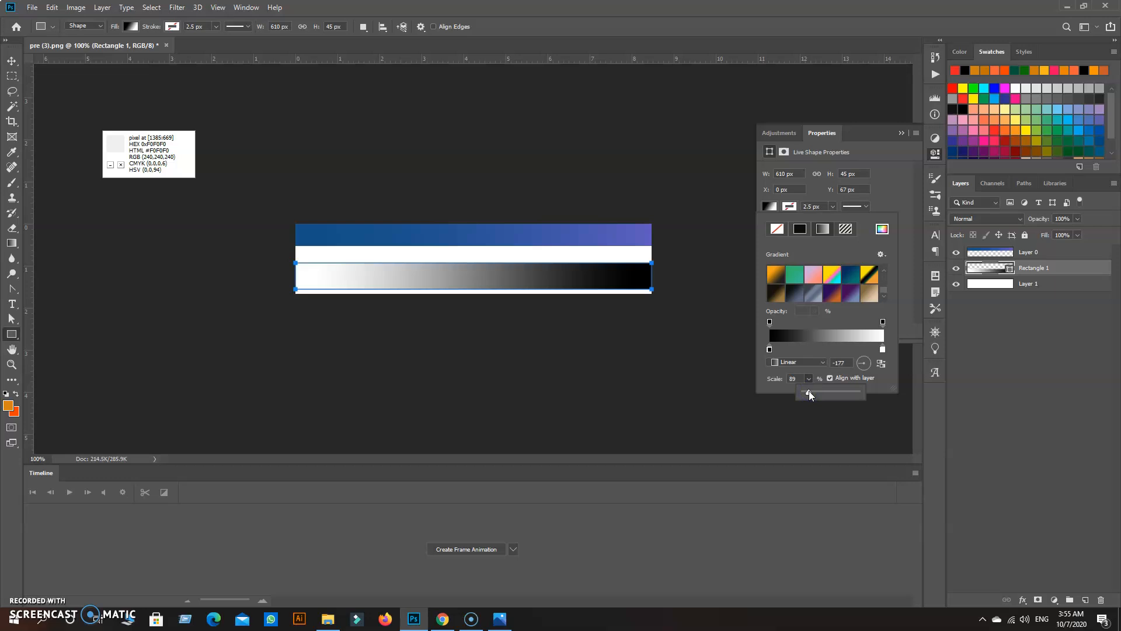
{"action": "left_click_drag", "start_coordinate": [808, 390], "coordinate": [811, 391]}
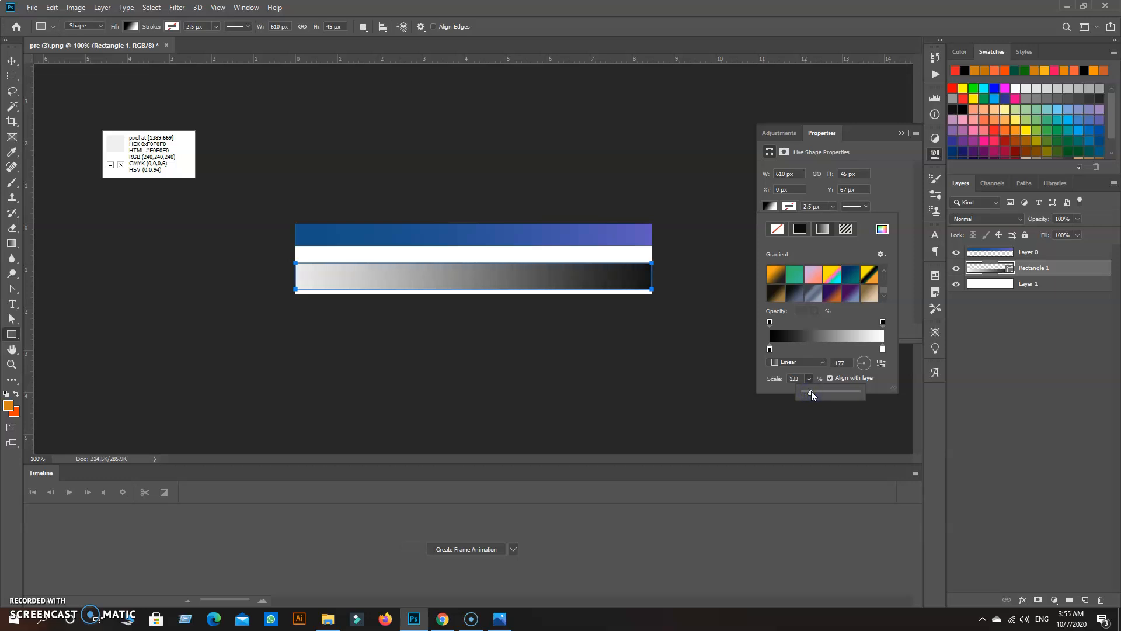
Step: Change the gradient's black color stop to purple 635cc2, sampled from the right end of the original bar
{"action": "left_click", "coordinate": [769, 349]}
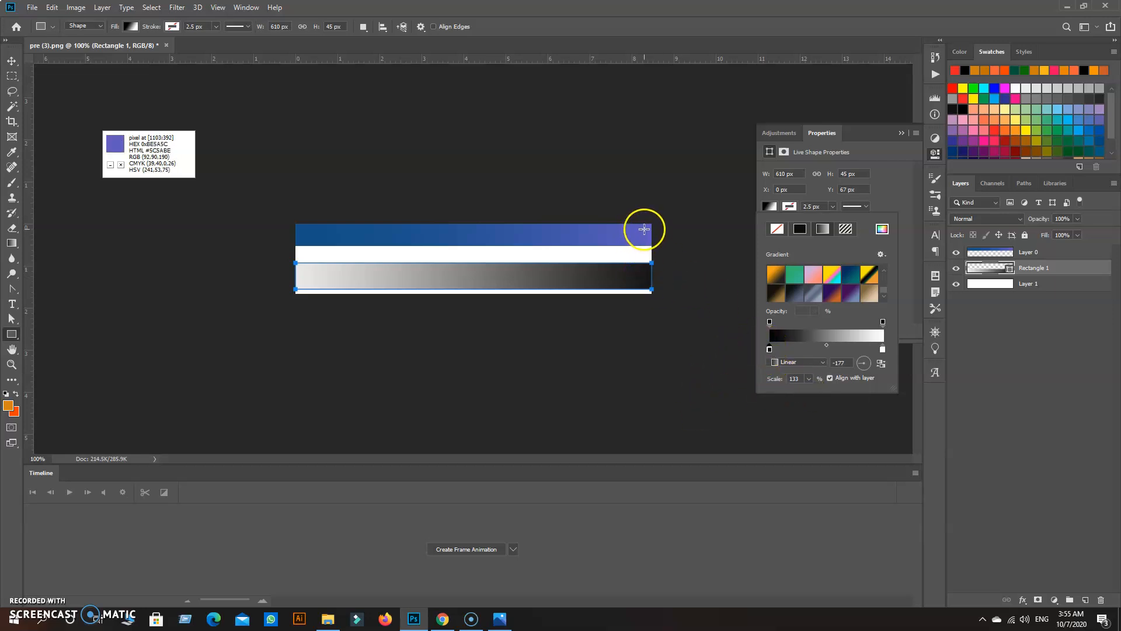
{"action": "double_click", "coordinate": [770, 349]}
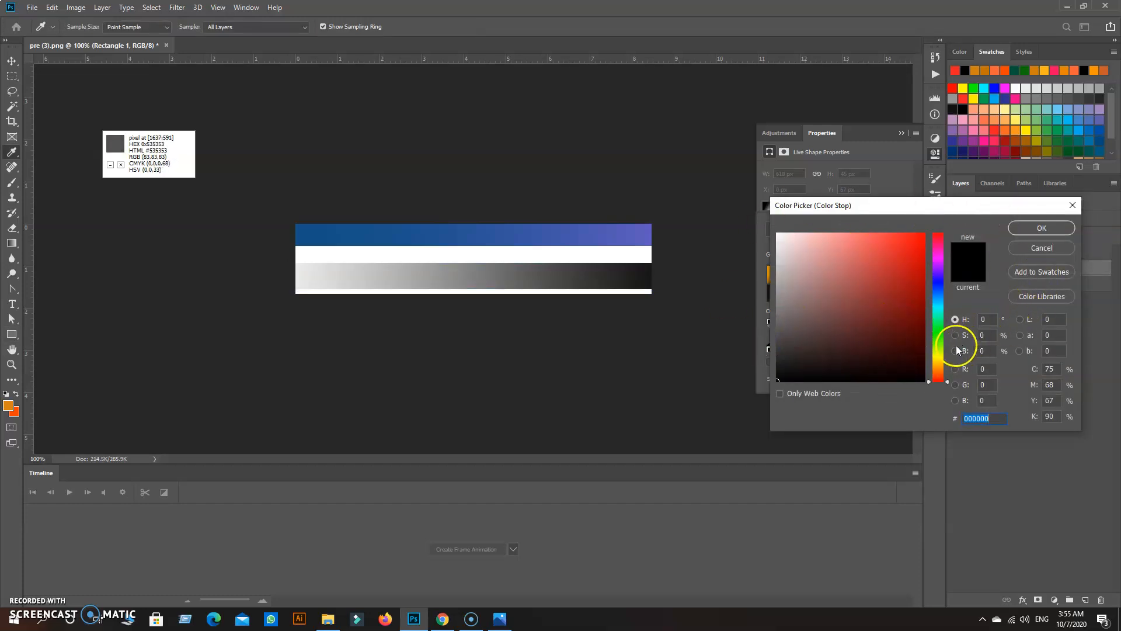
{"action": "left_click", "coordinate": [651, 224]}
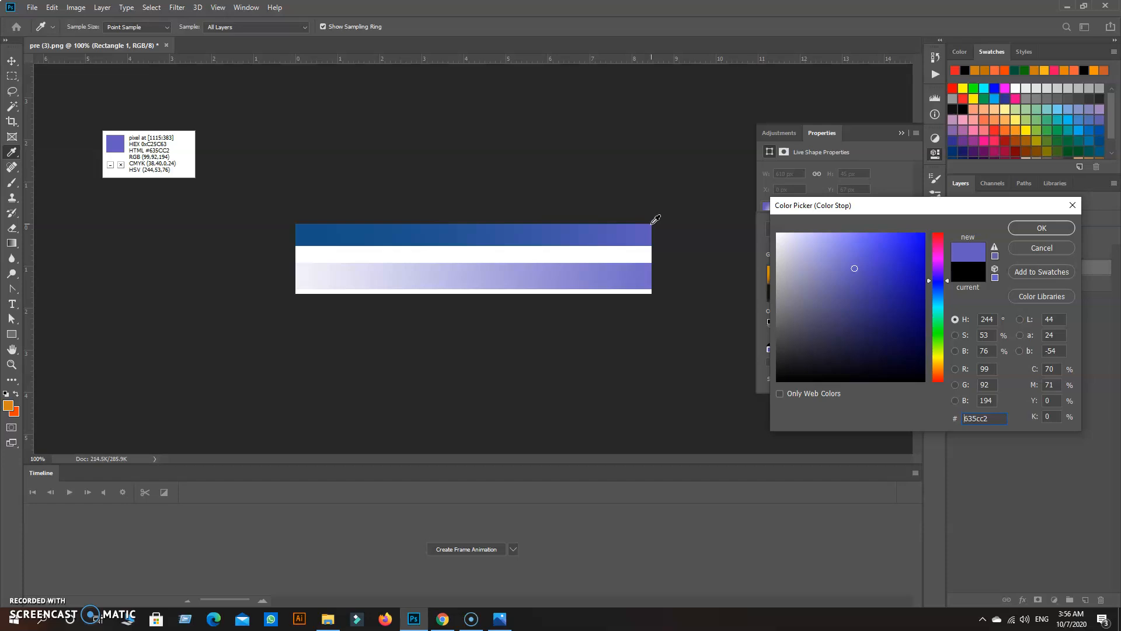
{"action": "left_click", "coordinate": [149, 157]}
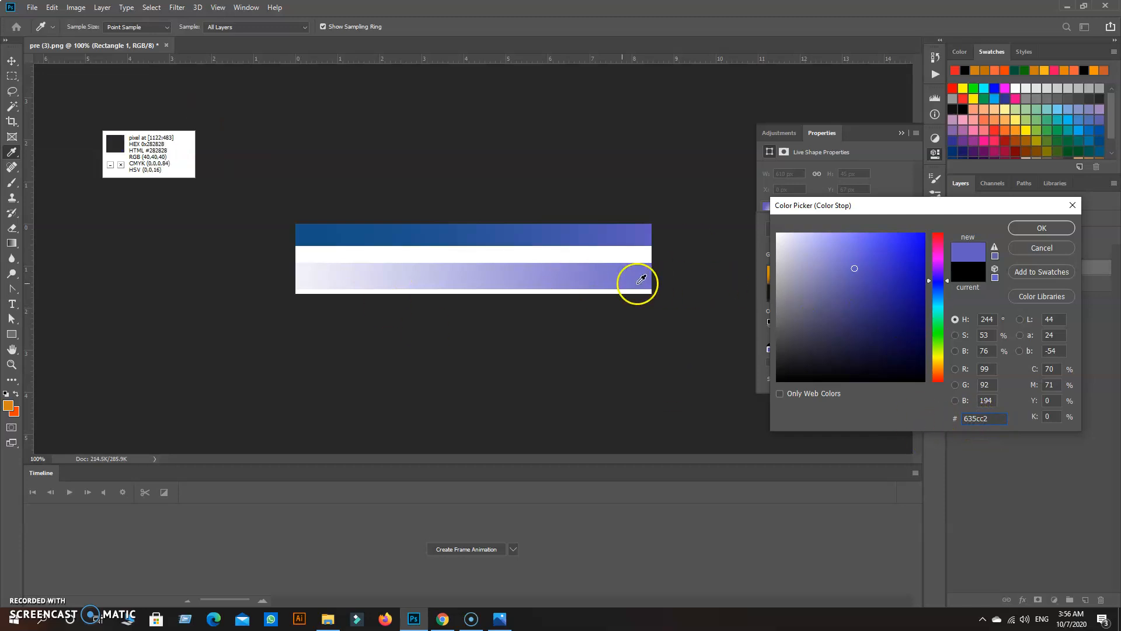
{"action": "left_click", "coordinate": [1042, 228]}
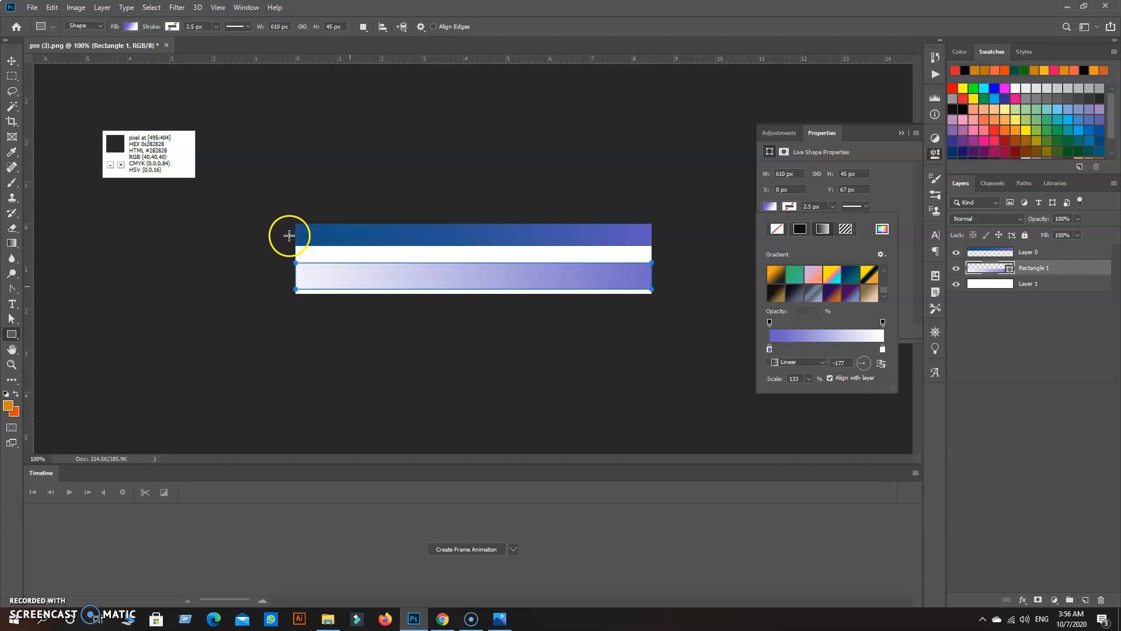
Step: Change the gradient's white color stop to blue 145186, sampled from the left end of the original bar
{"action": "double_click", "coordinate": [883, 349]}
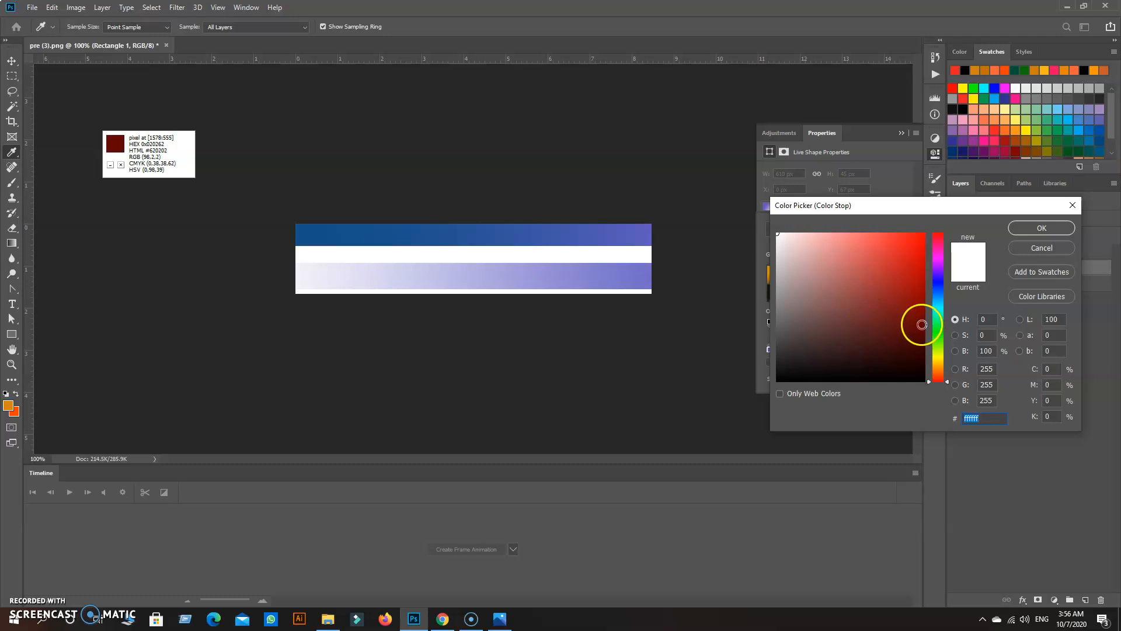
{"action": "left_click", "coordinate": [303, 221]}
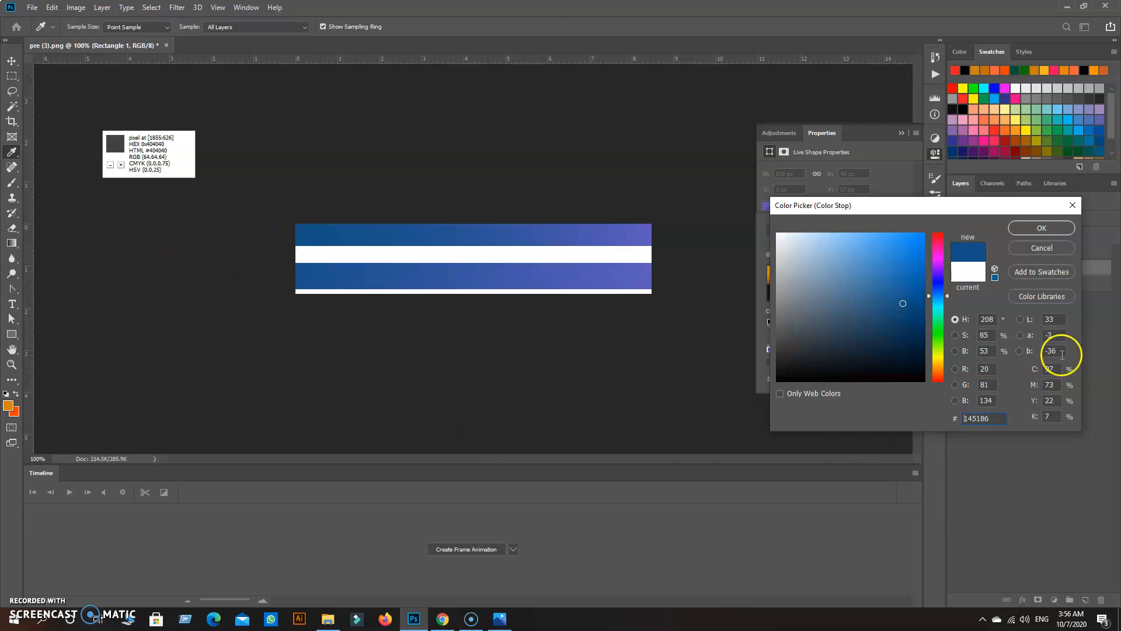
{"action": "left_click", "coordinate": [1025, 229]}
{"action": "left_click", "coordinate": [901, 133]}
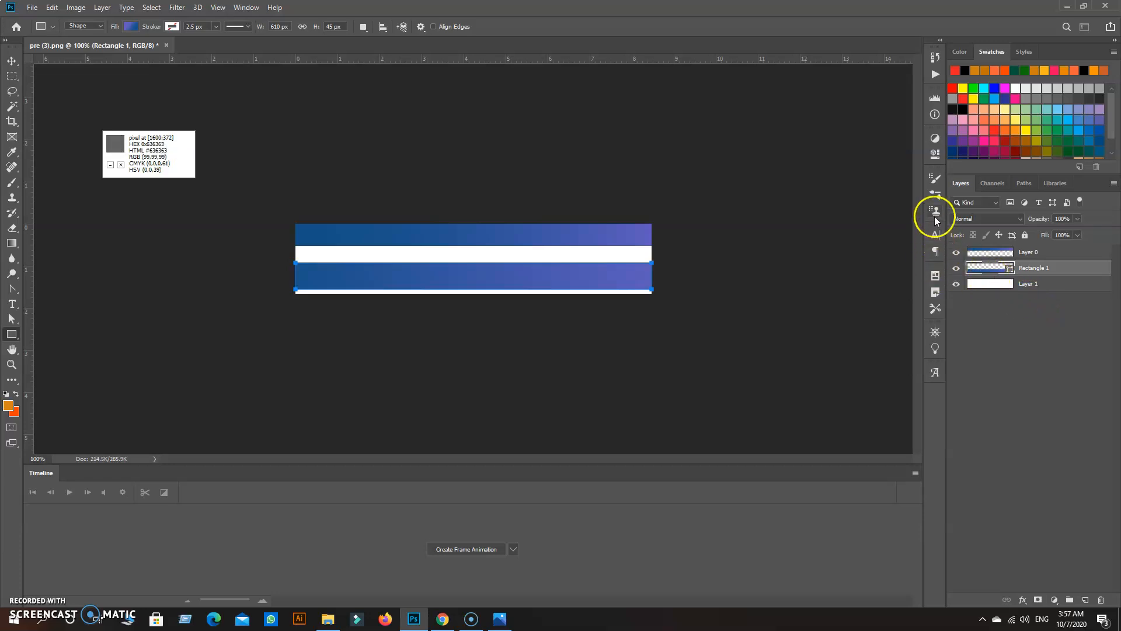
Step: Increase the scale of the rectangle's blue-to-purple gradient to 144% and close its shape properties
{"action": "left_click", "coordinate": [935, 155]}
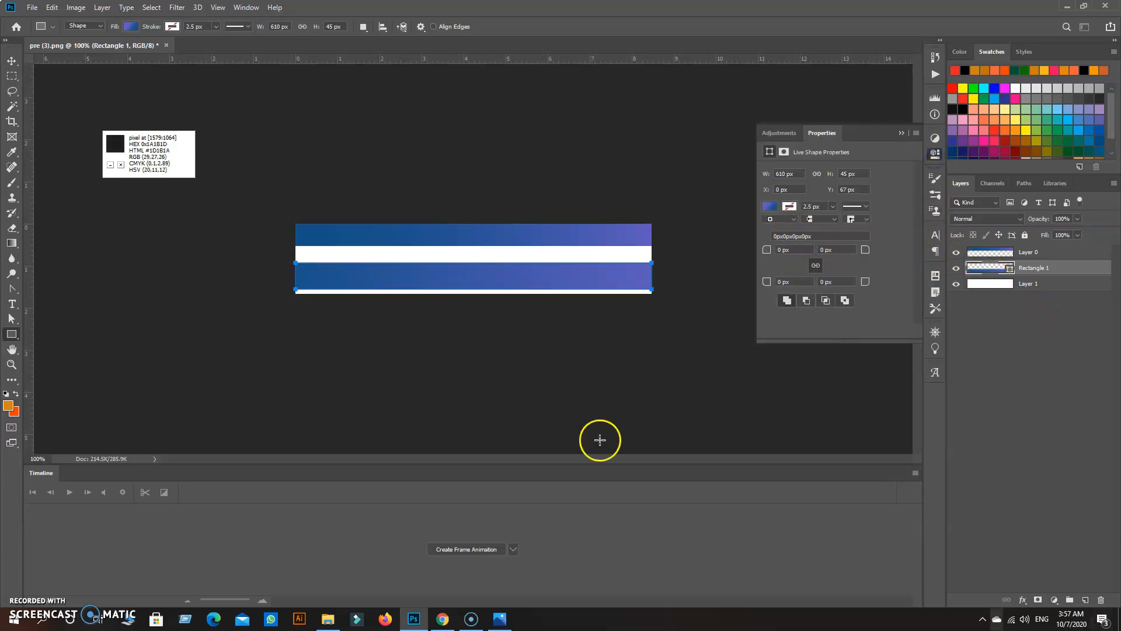
{"action": "left_click", "coordinate": [769, 205]}
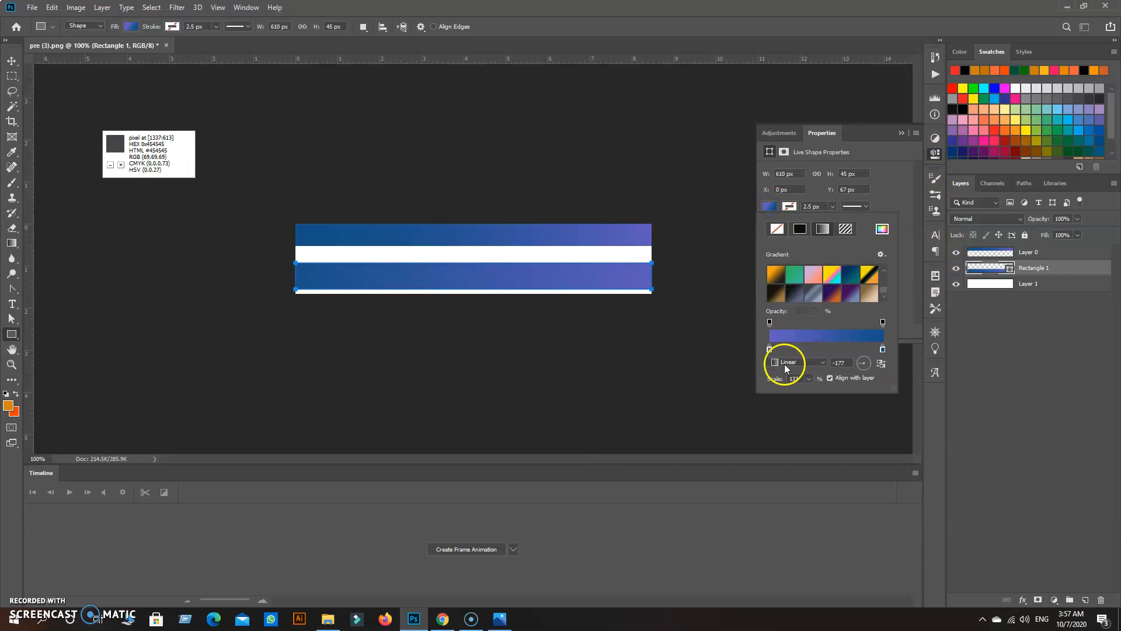
{"action": "left_click", "coordinate": [808, 379]}
{"action": "mouse_move", "coordinate": [811, 392]}
{"action": "left_mouse_down"}
{"action": "mouse_move", "coordinate": [823, 393]}
{"action": "mouse_move", "coordinate": [801, 394]}
{"action": "mouse_move", "coordinate": [811, 394]}
{"action": "left_mouse_up"}
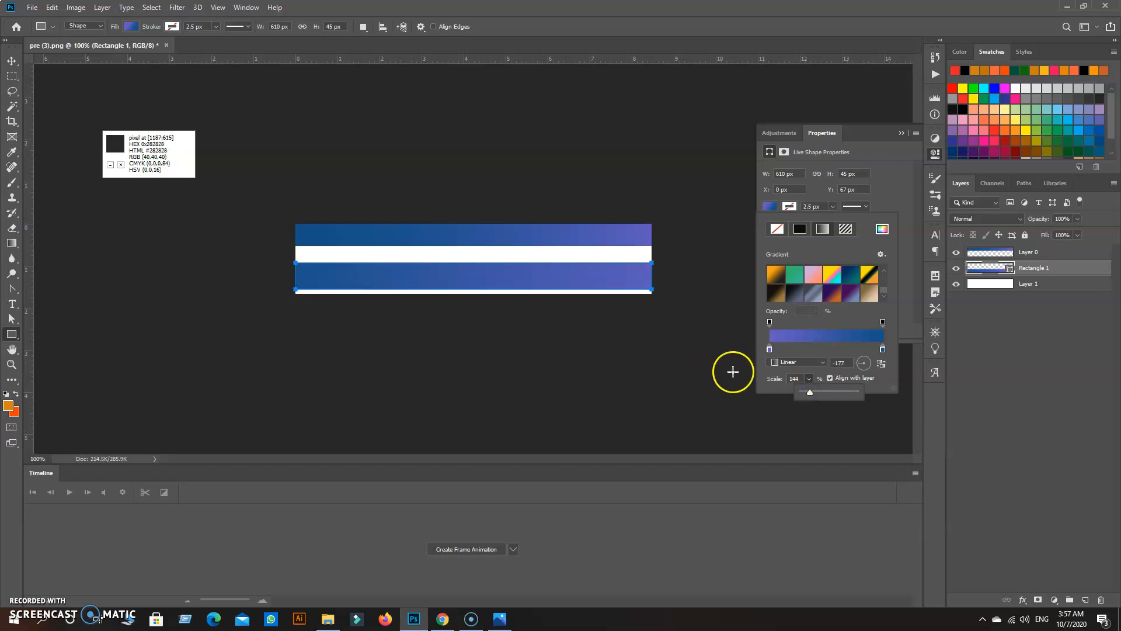
{"action": "left_click", "coordinate": [900, 134]}
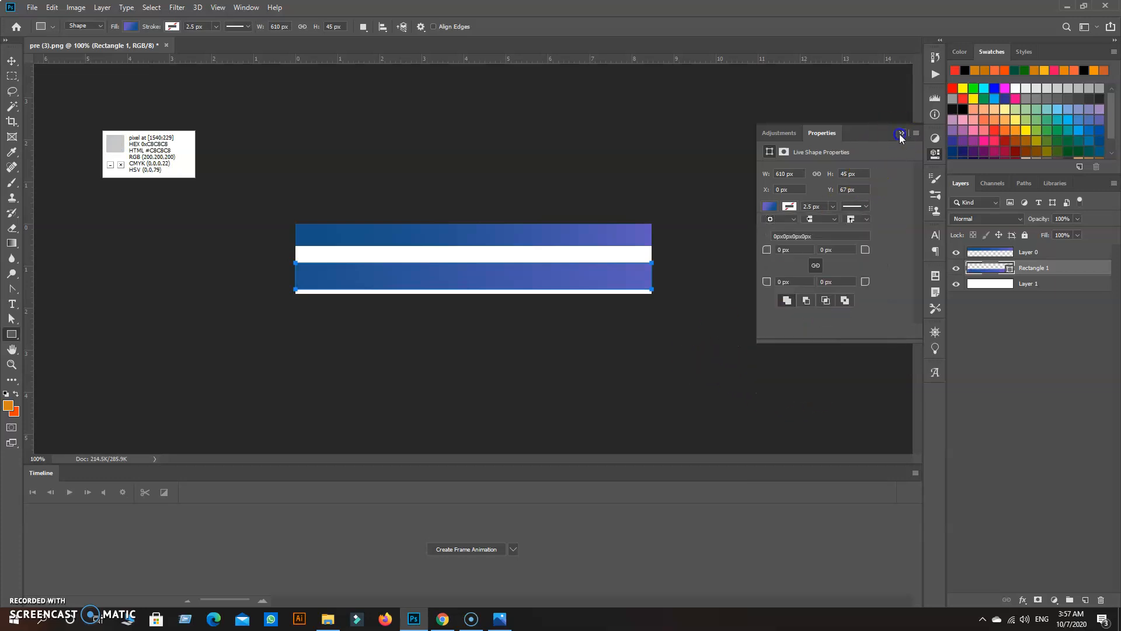
{"action": "left_click", "coordinate": [901, 133]}
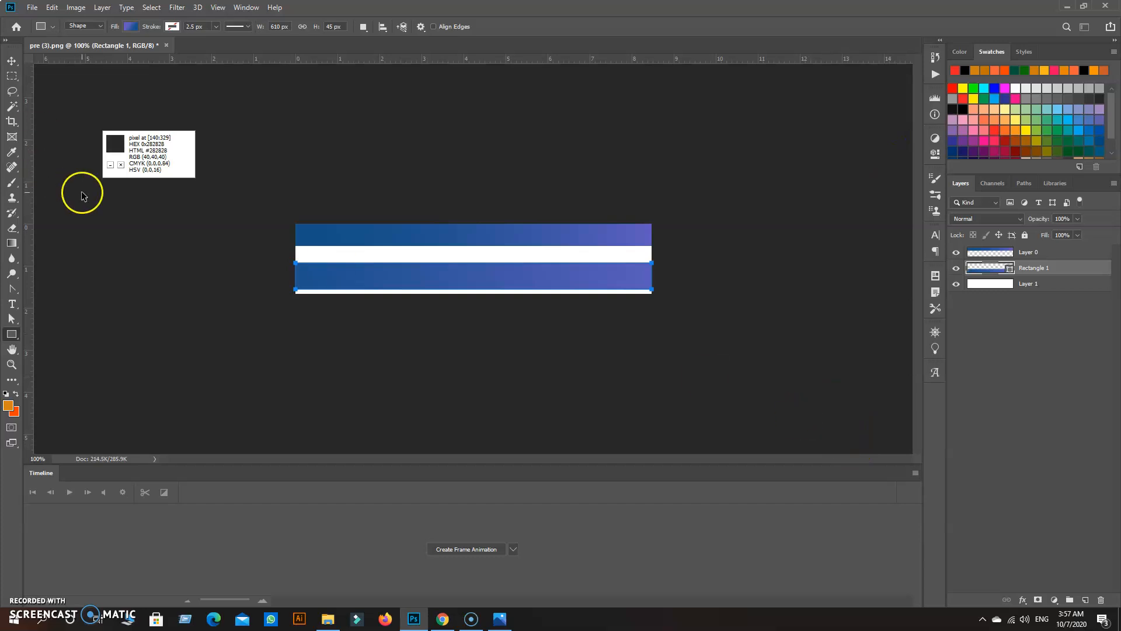
Step: Open the image pre (2).png and unlock its background layer
{"action": "key", "text": "ctrl+o"}
{"action": "double_click", "coordinate": [466, 113]}
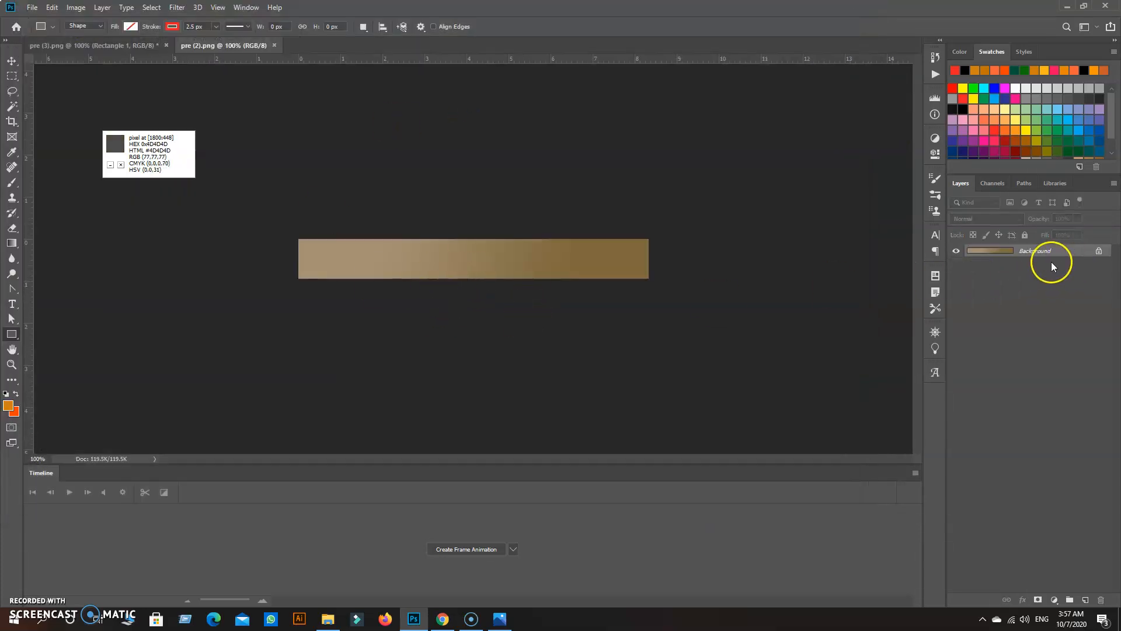
{"action": "left_click", "coordinate": [1100, 253]}
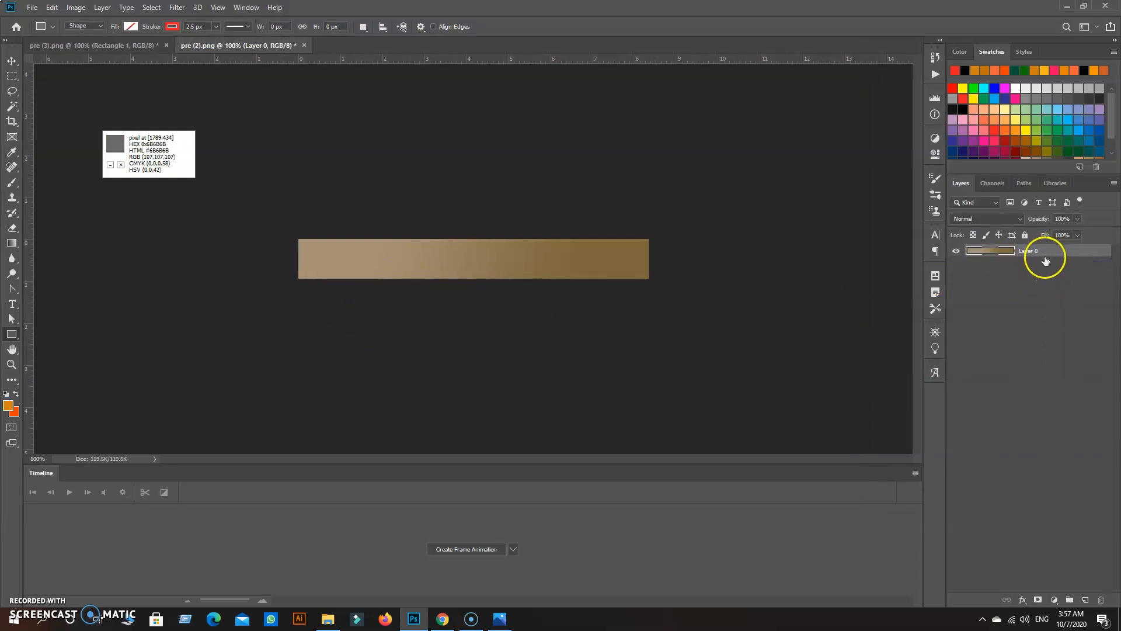
Step: Add a new layer beneath the brown gradient bar and extend the canvas downward to about 2.42 in tall
{"action": "left_click", "coordinate": [1085, 600]}
{"action": "left_click_drag", "start_coordinate": [1053, 252], "coordinate": [1050, 275]}
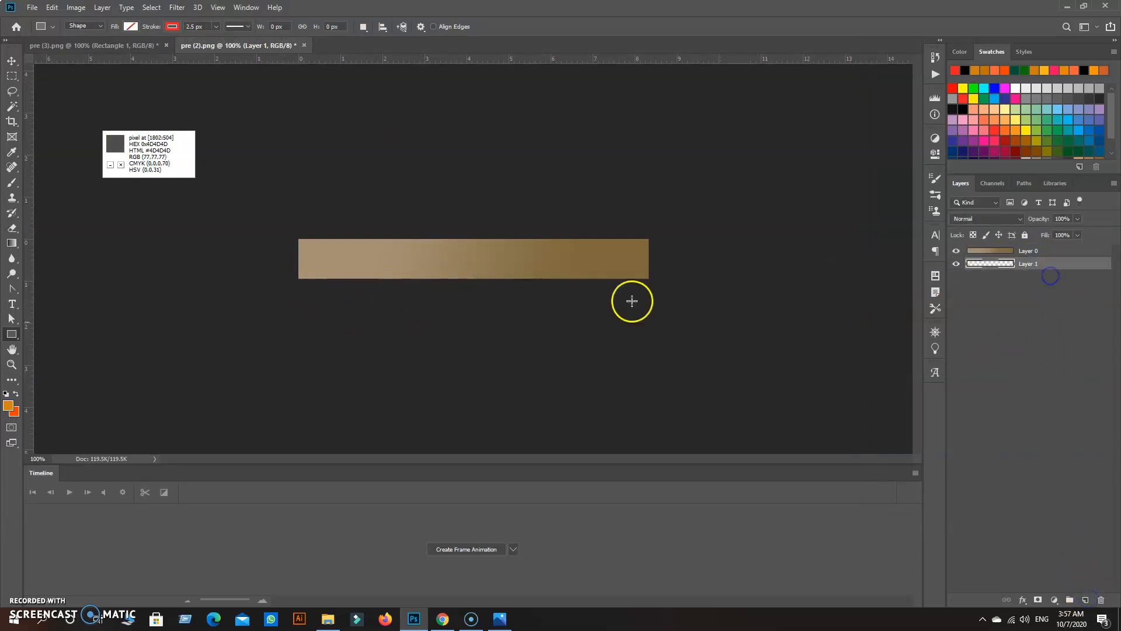
{"action": "left_click", "coordinate": [12, 121]}
{"action": "left_click_drag", "start_coordinate": [476, 280], "coordinate": [484, 309]}
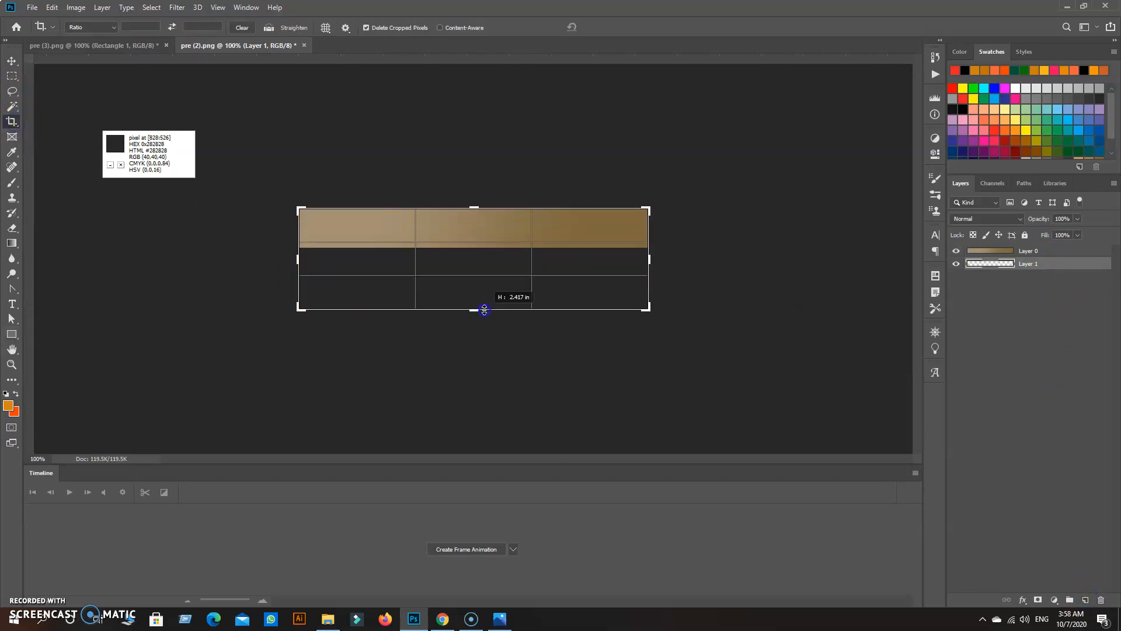
{"action": "key", "text": "Return"}
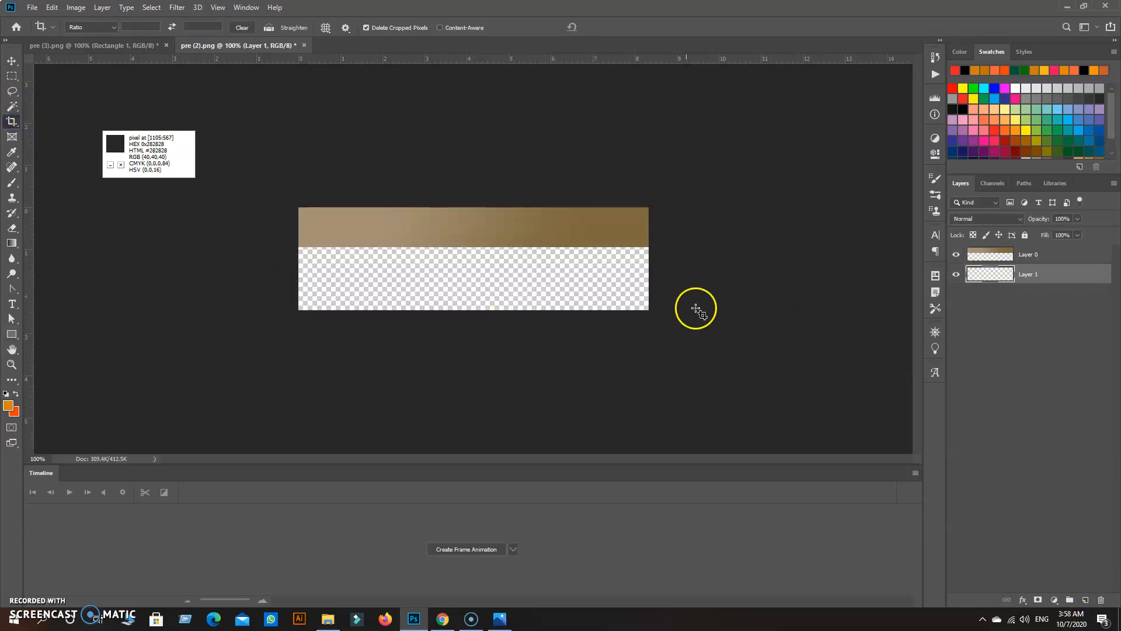
Step: Fill the new bottom layer with white
{"action": "left_click", "coordinate": [52, 8]}
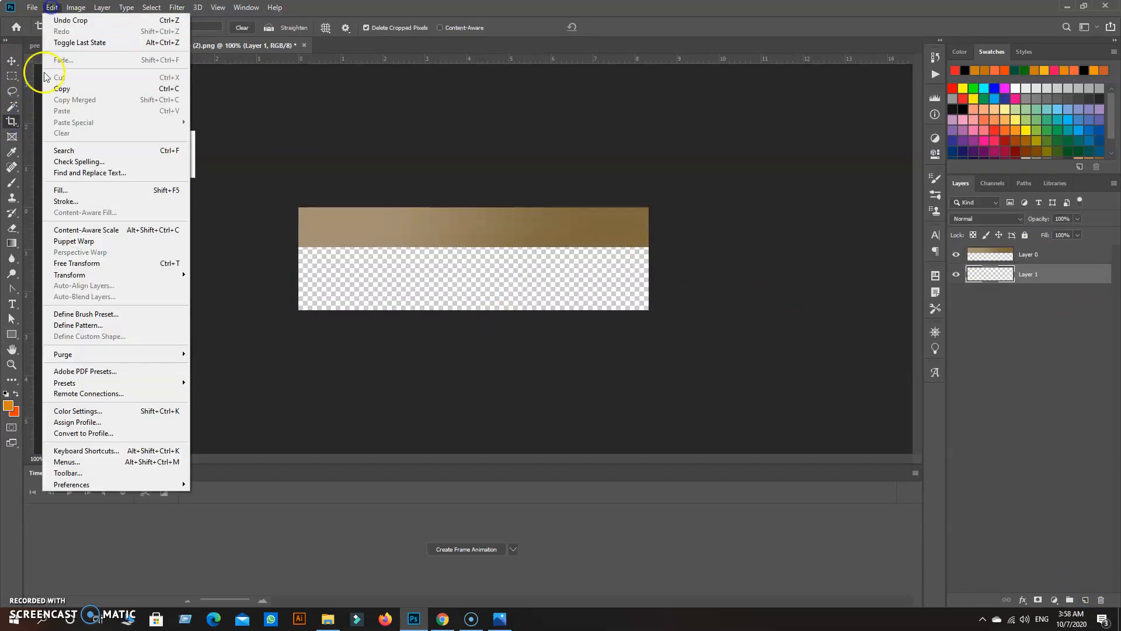
{"action": "left_click", "coordinate": [66, 191]}
{"action": "left_click", "coordinate": [799, 151]}
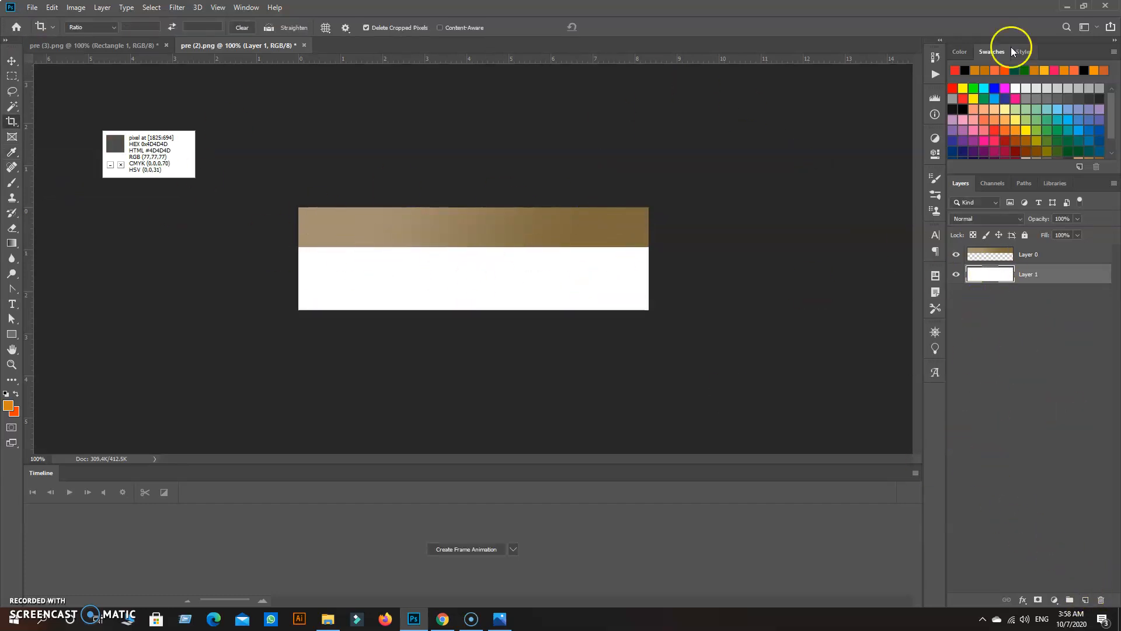
Step: Draw a full-width rectangle about 602 by 66 px across the lower part of the white area
{"action": "left_click", "coordinate": [11, 335]}
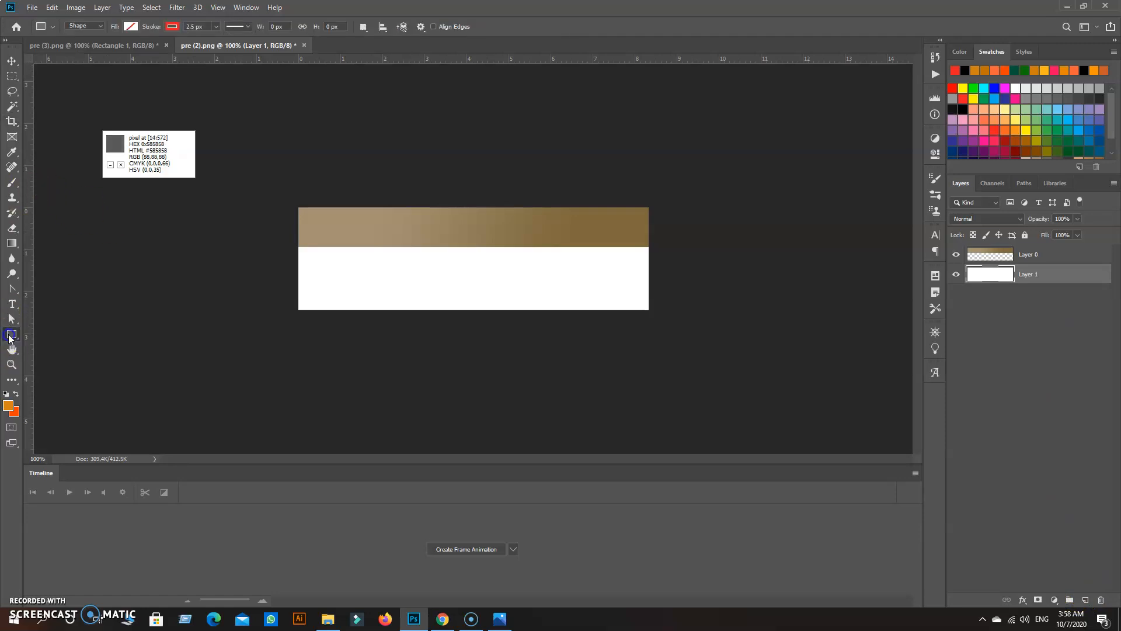
{"action": "left_click_drag", "start_coordinate": [299, 272], "coordinate": [649, 310]}
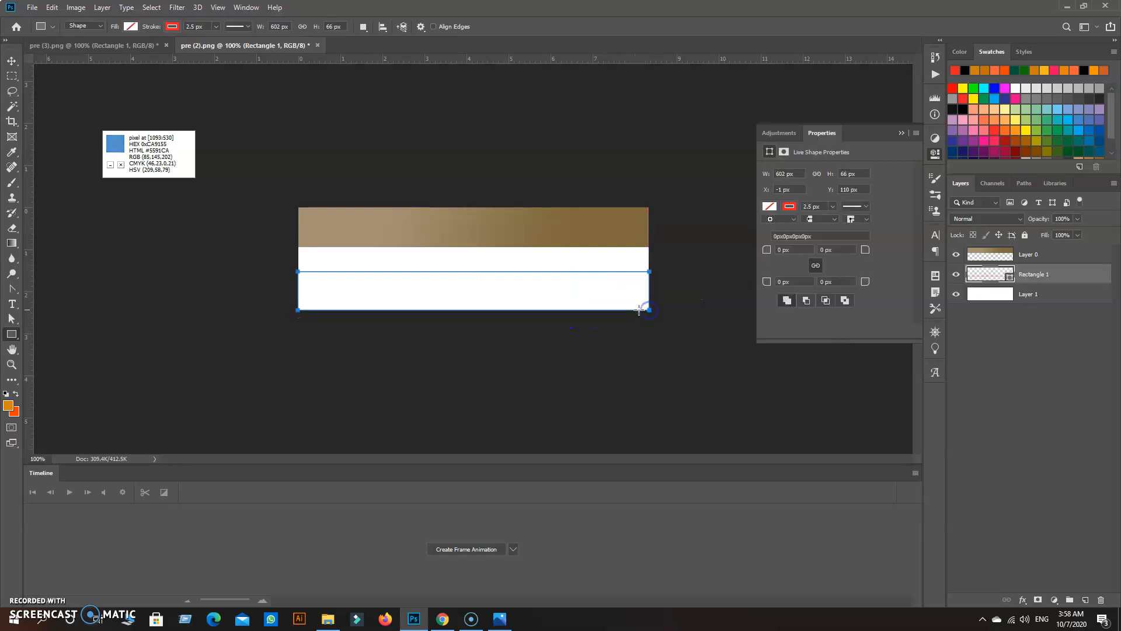
Step: Remove the new rectangle's red stroke and fill it with a black-to-white linear gradient
{"action": "left_click", "coordinate": [770, 207]}
{"action": "left_click", "coordinate": [778, 229]}
{"action": "left_click", "coordinate": [776, 207]}
{"action": "left_click", "coordinate": [824, 228]}
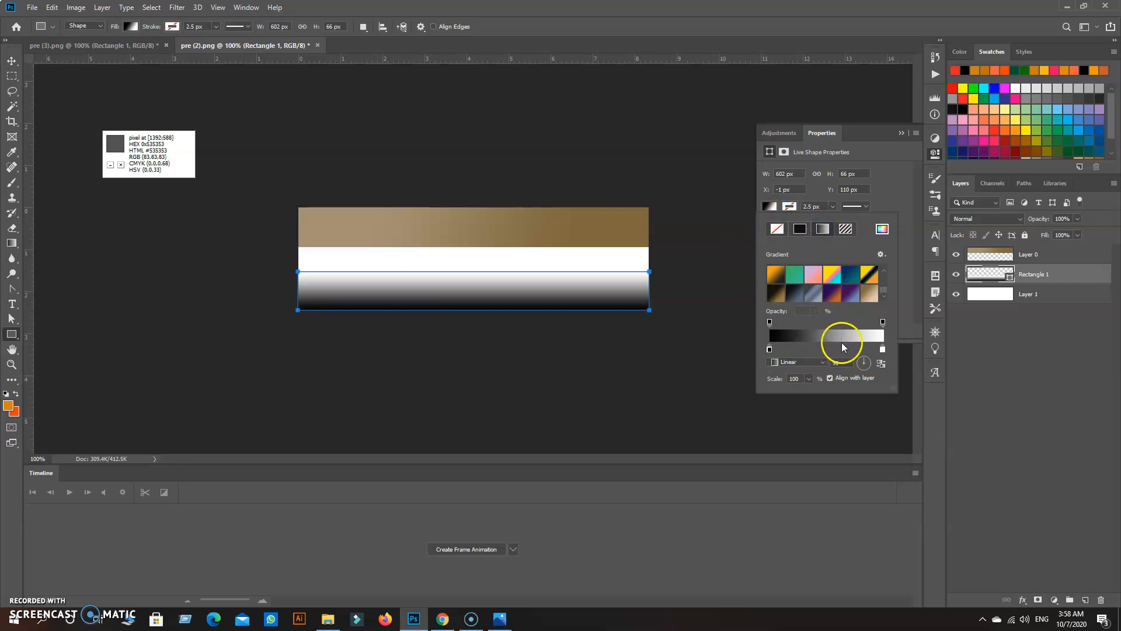
Step: Rotate the lower rectangle's linear gradient to an angle of -177 degrees so it runs white to black horizontally
{"action": "left_click", "coordinate": [869, 359]}
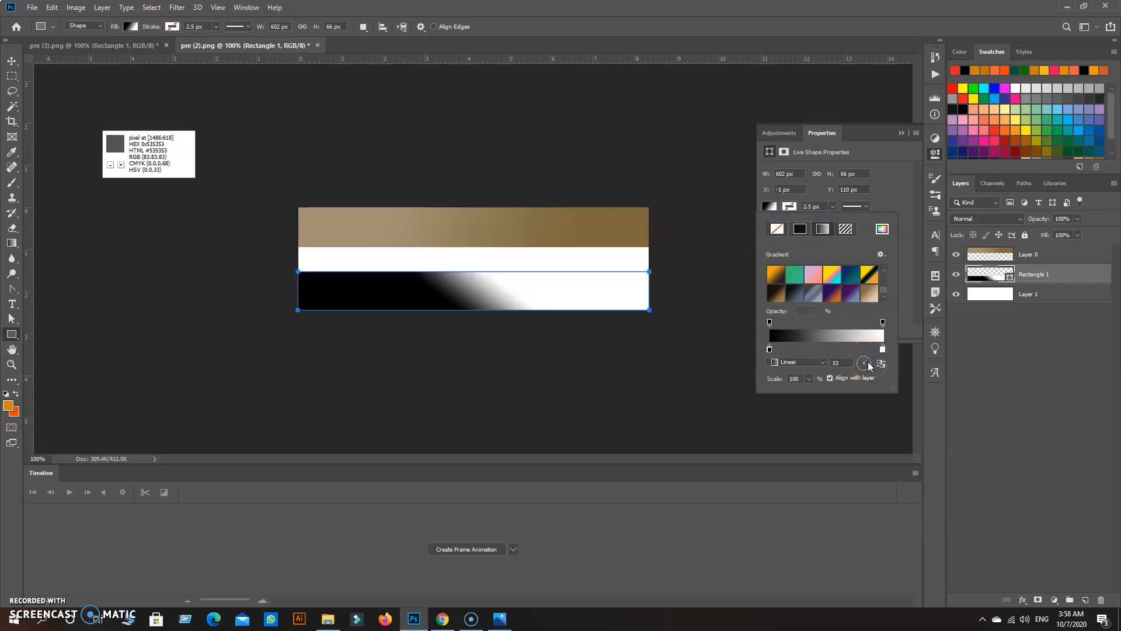
{"action": "left_click", "coordinate": [868, 362]}
{"action": "left_click", "coordinate": [868, 362]}
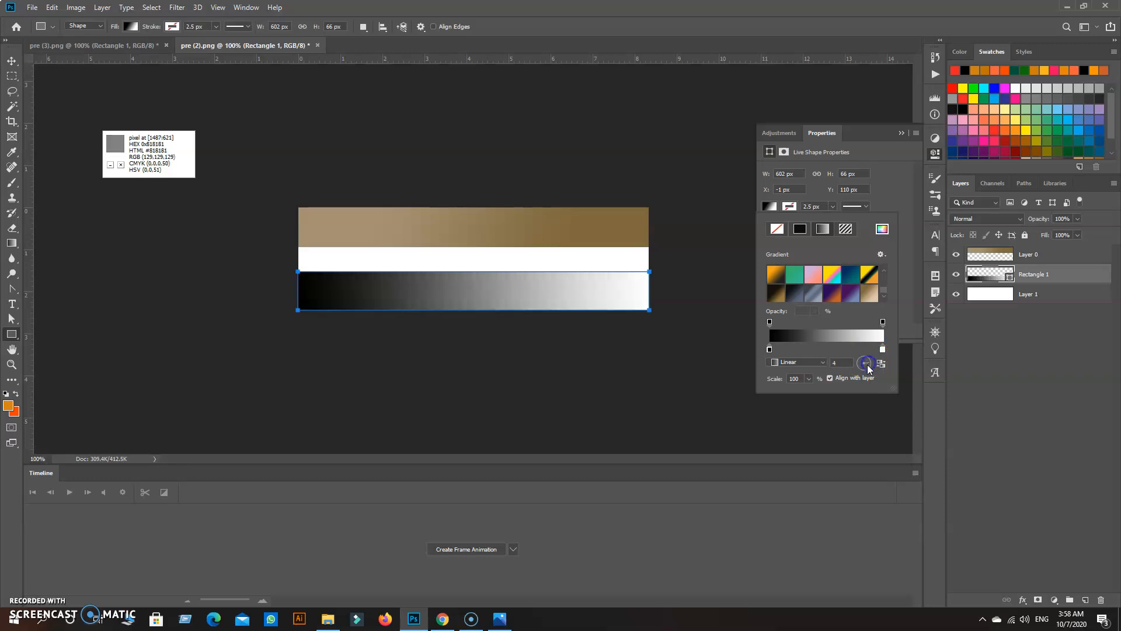
{"action": "left_click", "coordinate": [863, 367]}
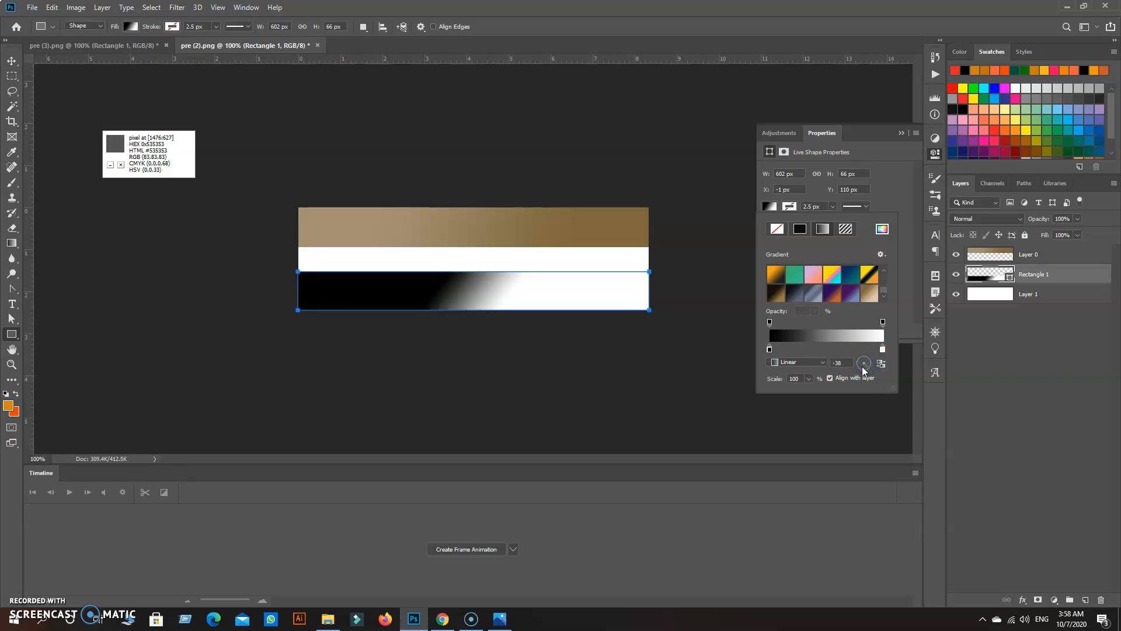
{"action": "left_click", "coordinate": [862, 369]}
{"action": "left_click", "coordinate": [860, 368]}
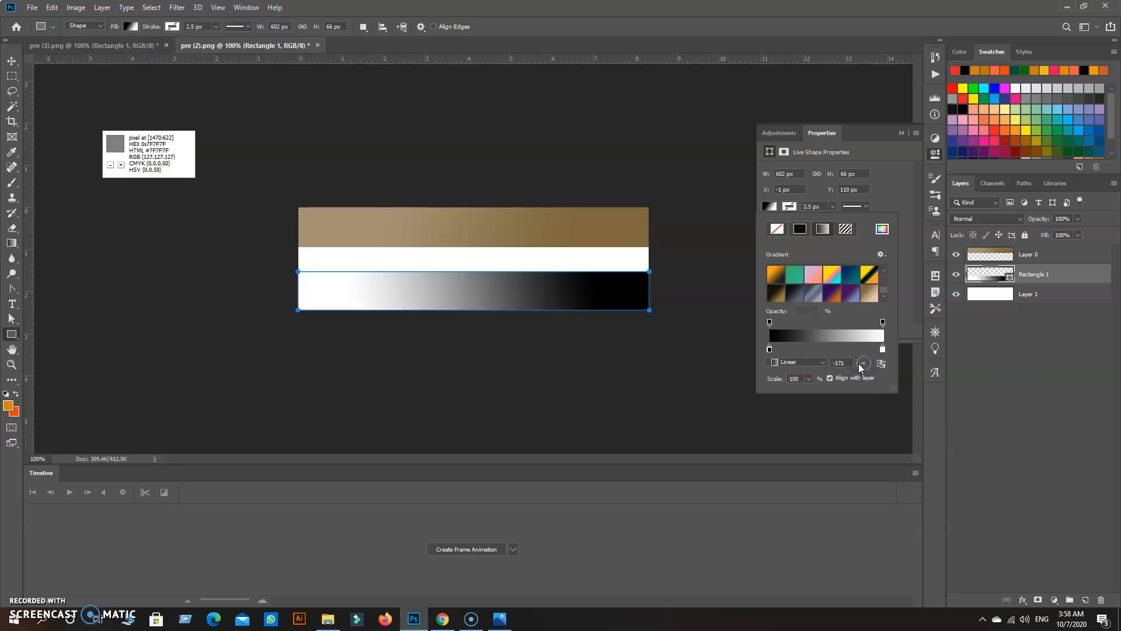
{"action": "left_click", "coordinate": [859, 363]}
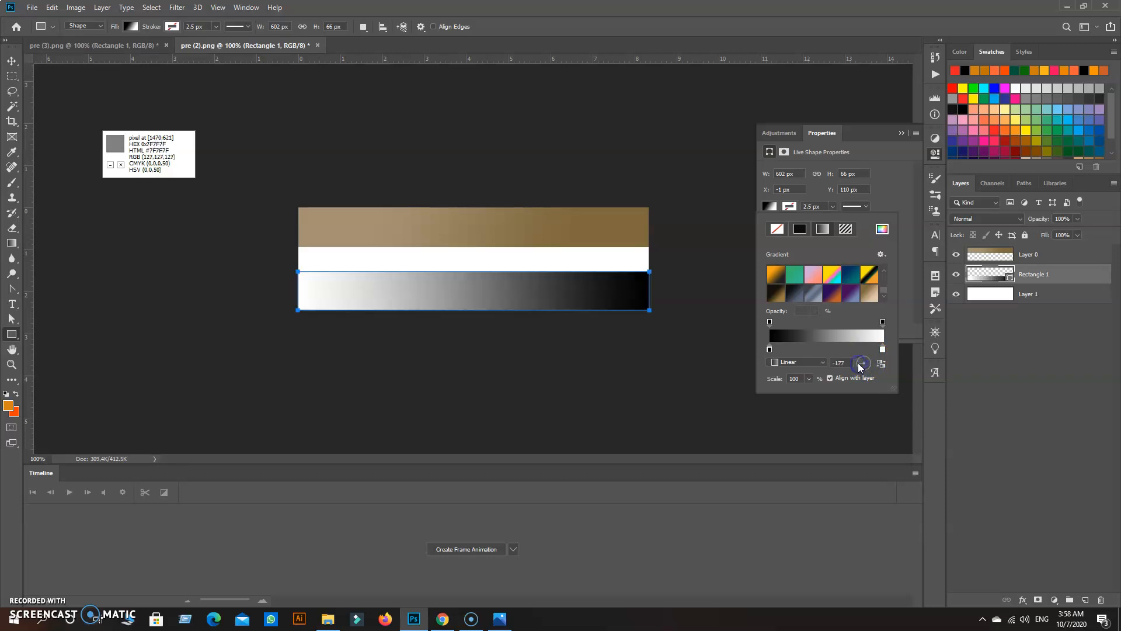
Step: Recolor the gradient's black stop with the original bar's dark brown right end and its white stop with the tan left end, a69174
{"action": "double_click", "coordinate": [769, 349]}
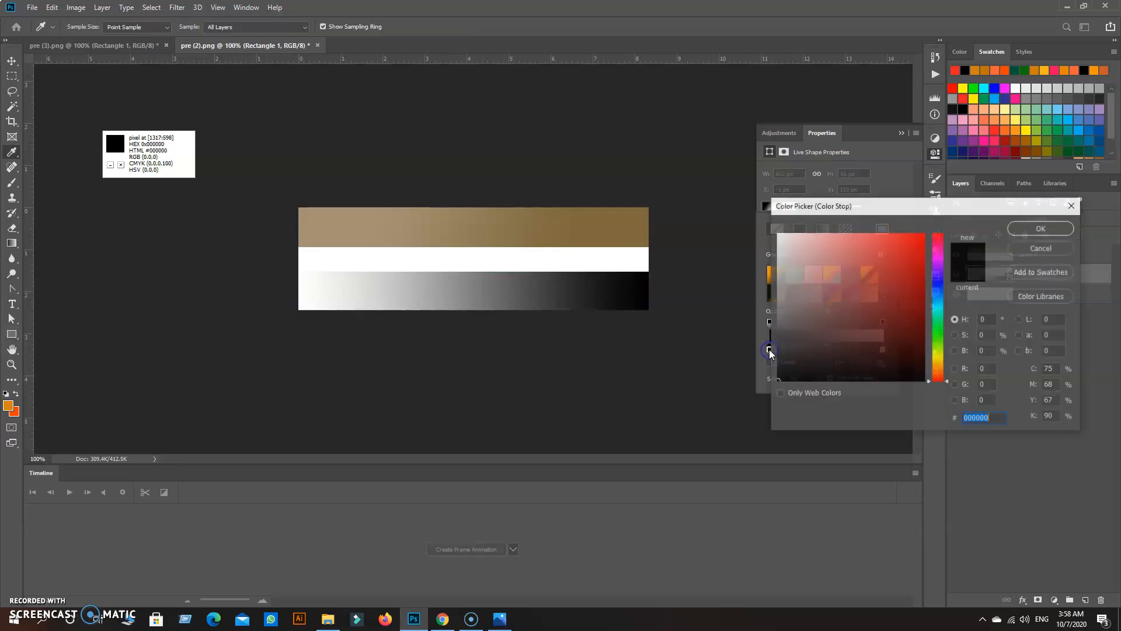
{"action": "left_click", "coordinate": [650, 207]}
{"action": "left_click", "coordinate": [1026, 232]}
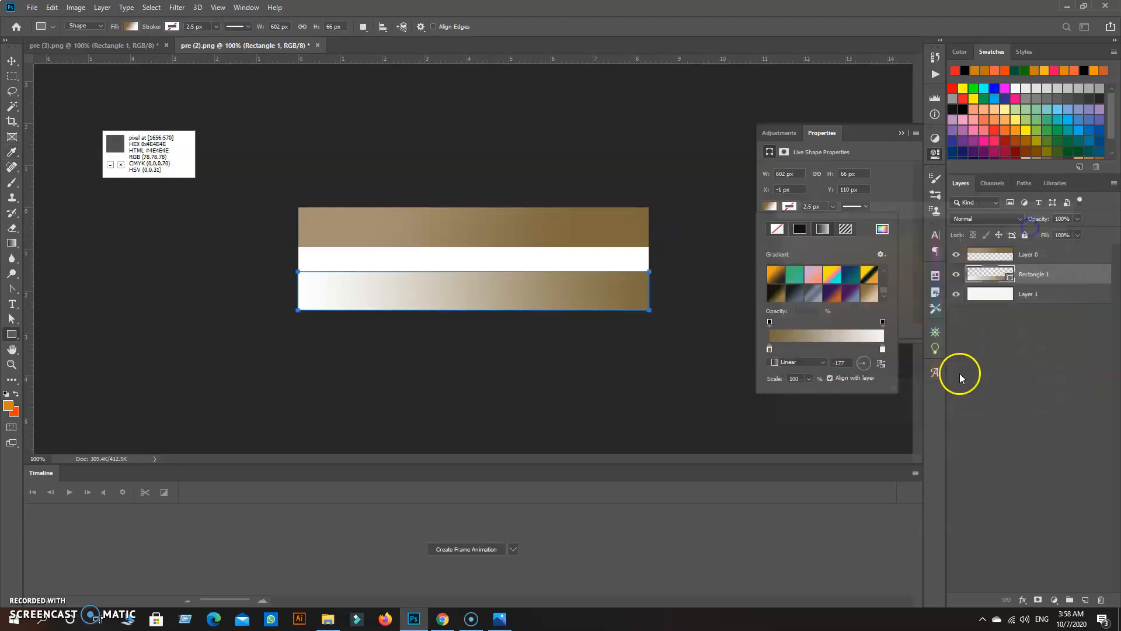
{"action": "left_click", "coordinate": [881, 350]}
{"action": "double_click", "coordinate": [883, 350]}
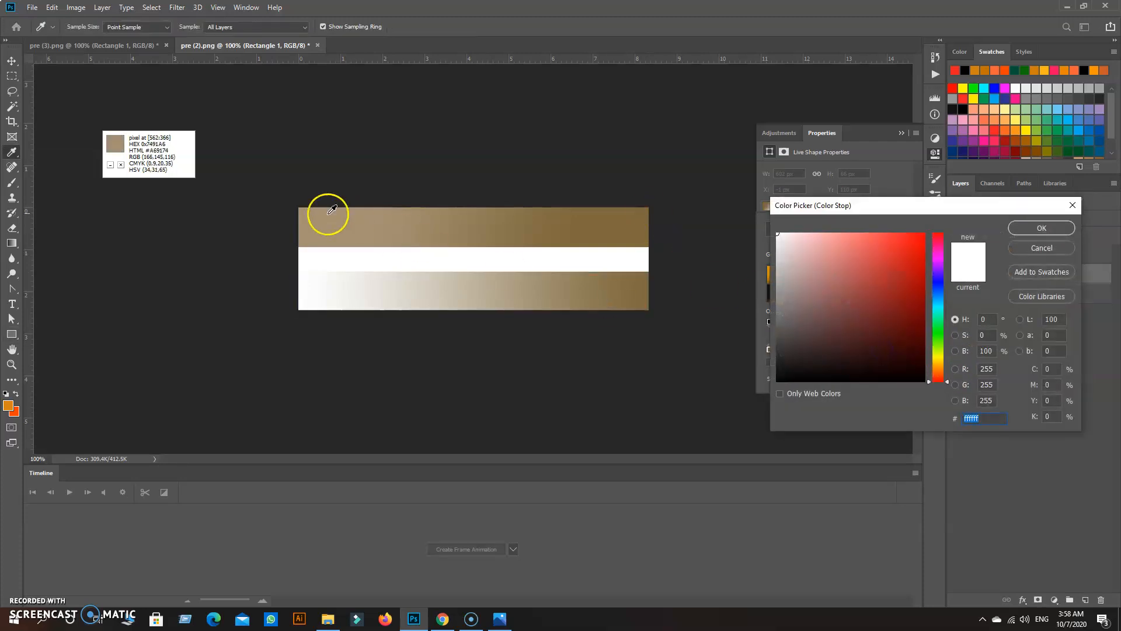
{"action": "left_click", "coordinate": [300, 208]}
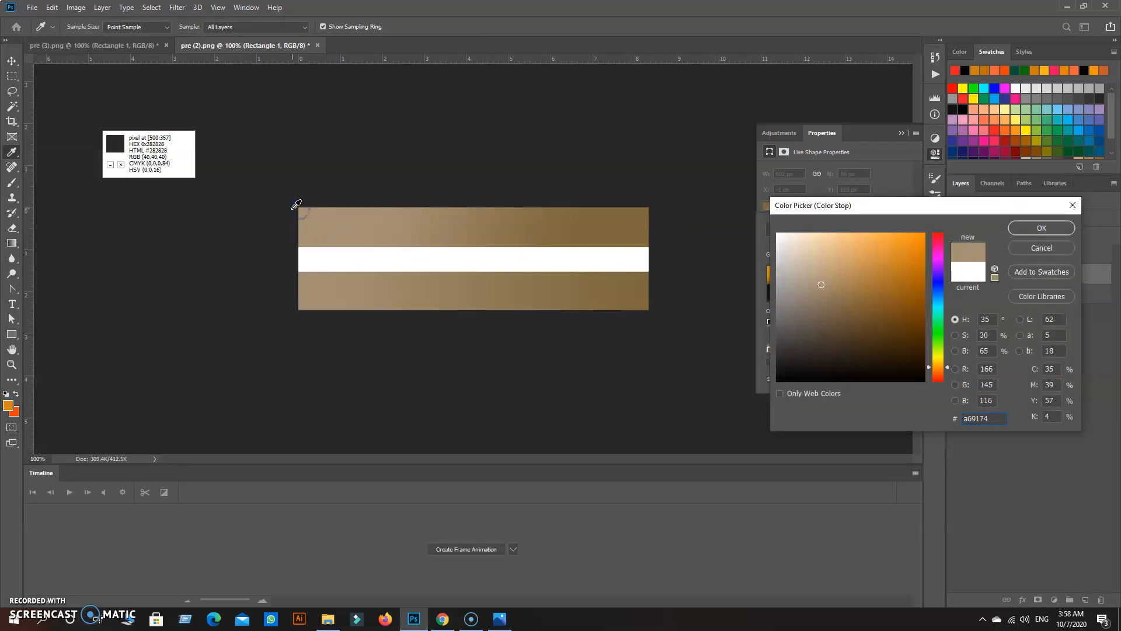
{"action": "left_click", "coordinate": [1042, 228]}
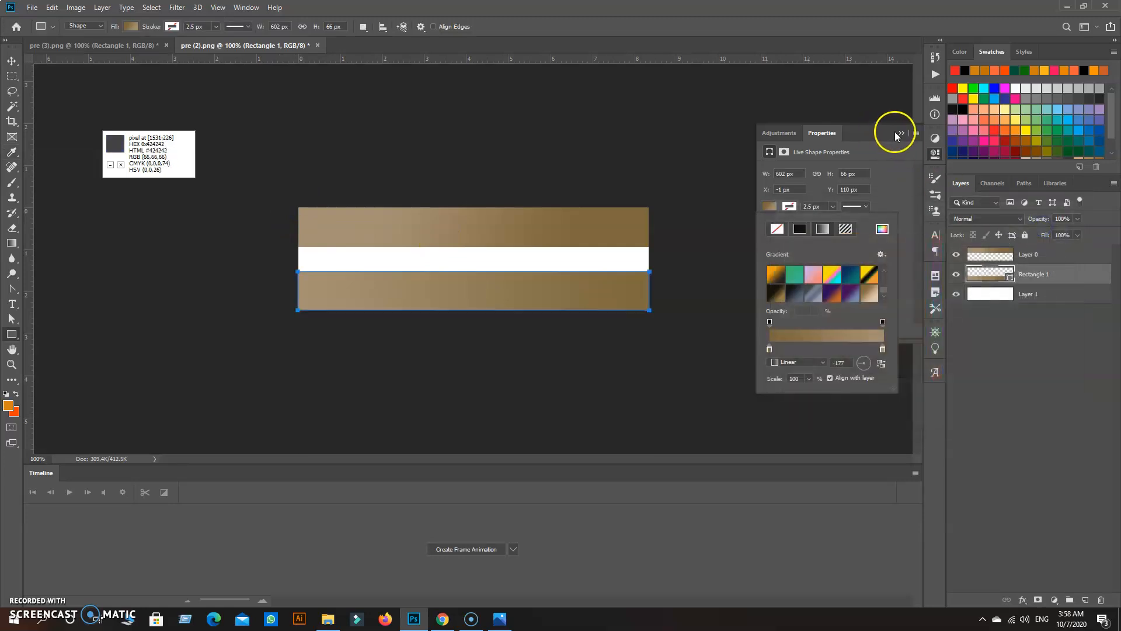
{"action": "left_click", "coordinate": [899, 132]}
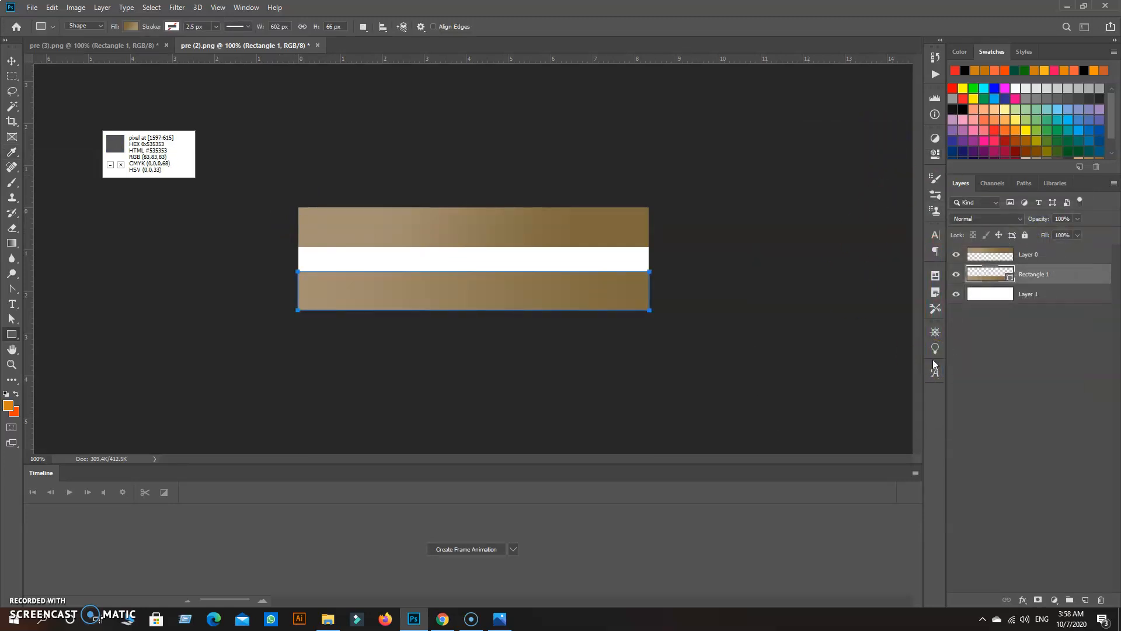
Step: Convert the Rectangle 1 layer to a smart object
{"action": "key", "text": "ctrl+plus"}
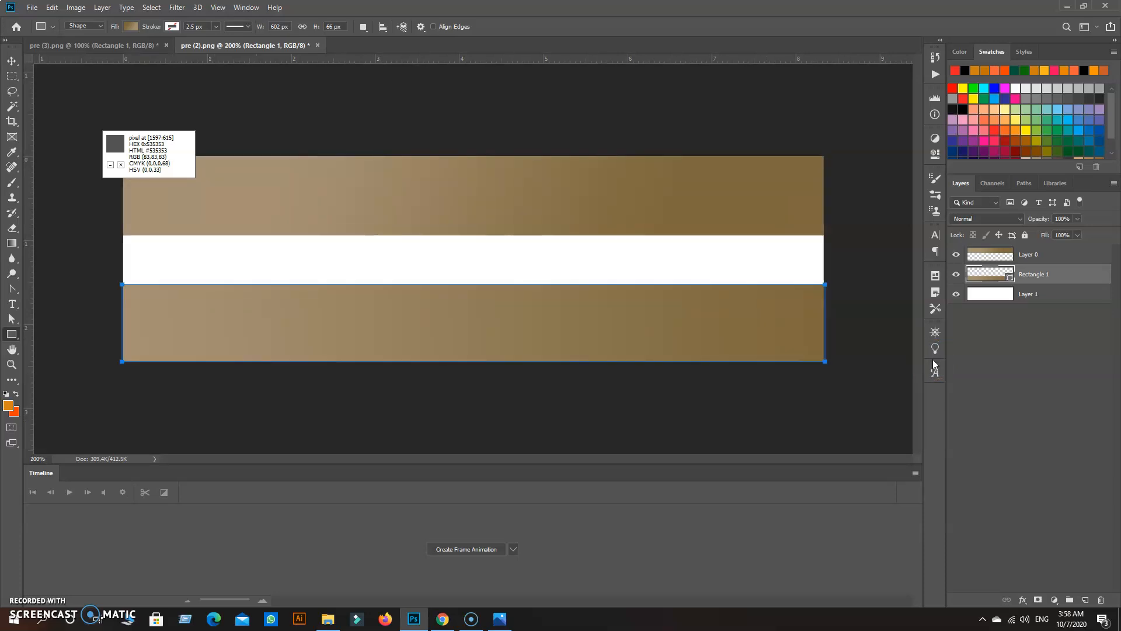
{"action": "left_click_drag", "start_coordinate": [148, 153], "coordinate": [189, 115]}
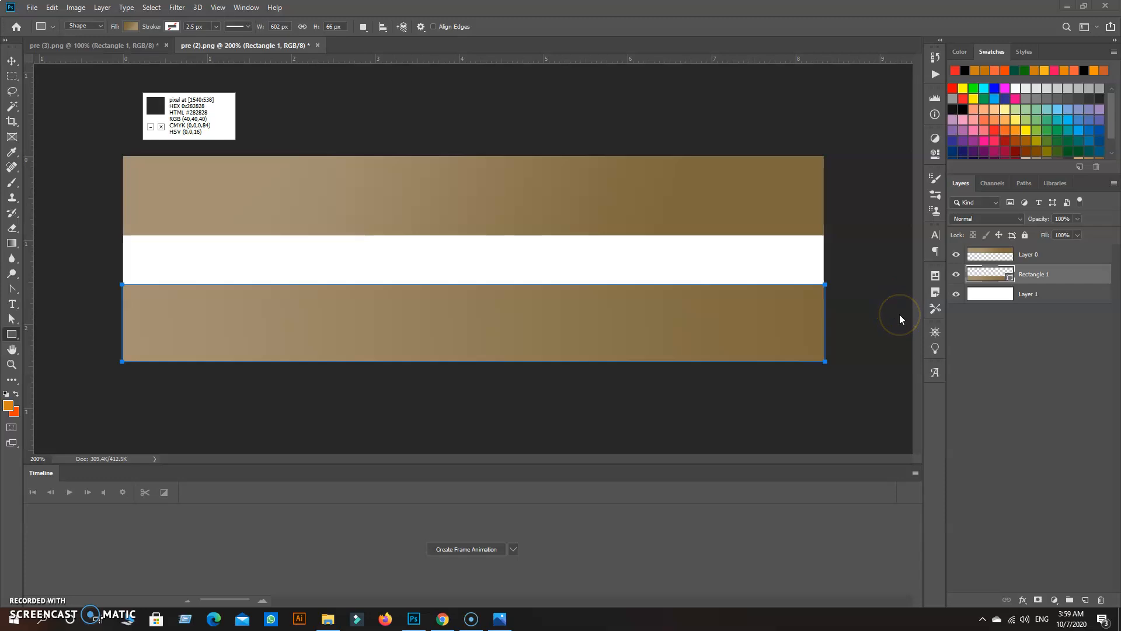
{"action": "right_click", "coordinate": [1039, 275]}
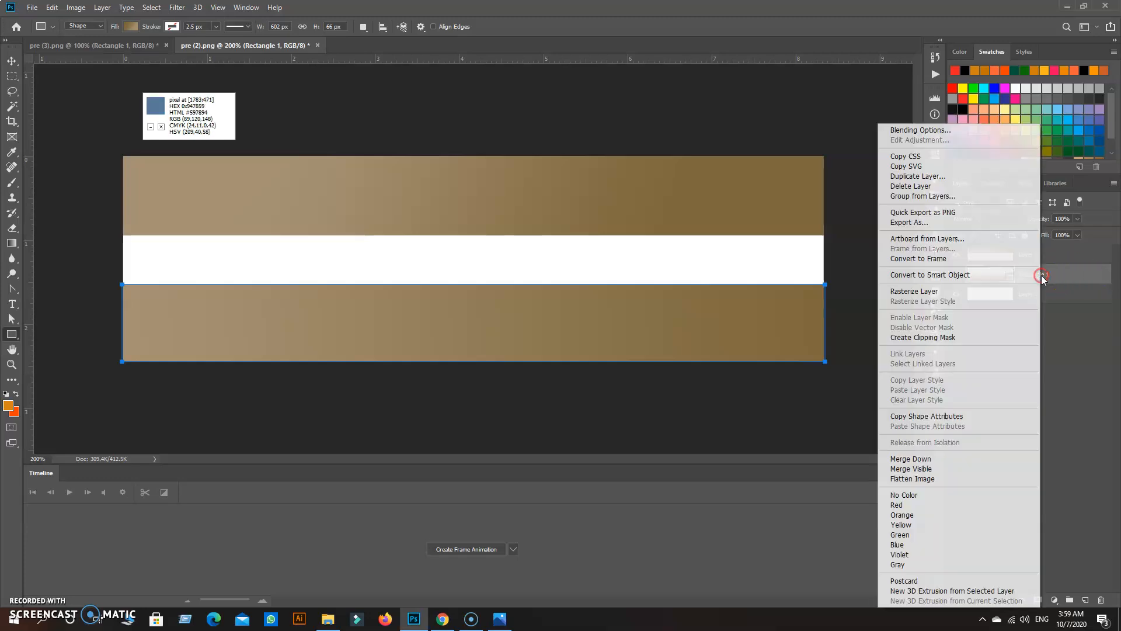
{"action": "left_click", "coordinate": [964, 274]}
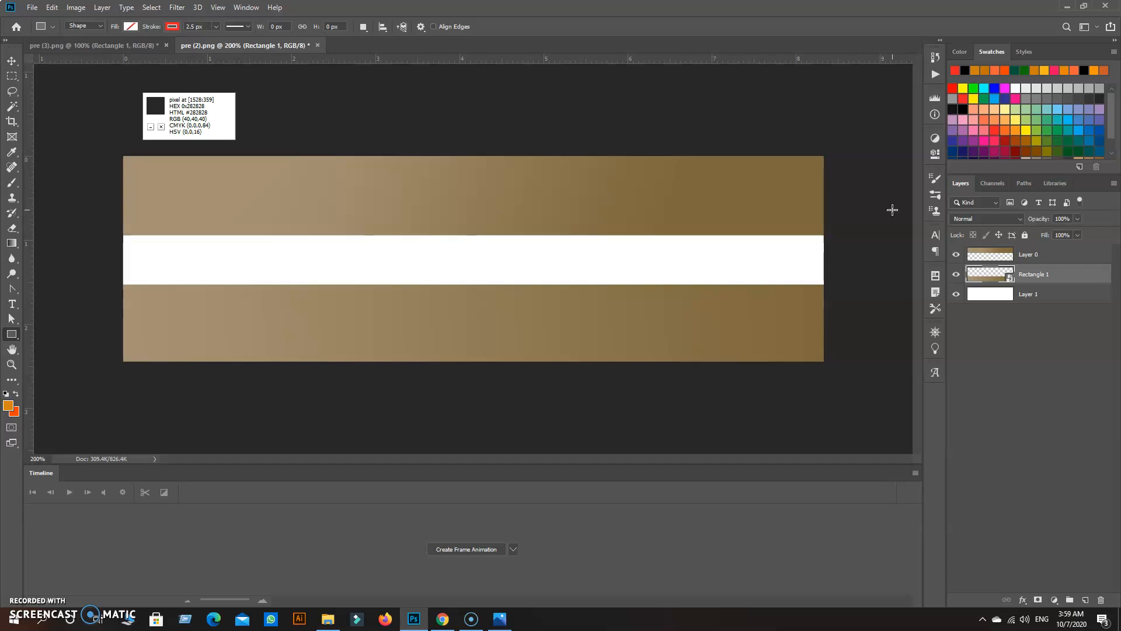
Step: Apply an Add Noise filter to the lower brown bar with Gaussian distribution and an amount below 7.26%
{"action": "left_click", "coordinate": [175, 8]}
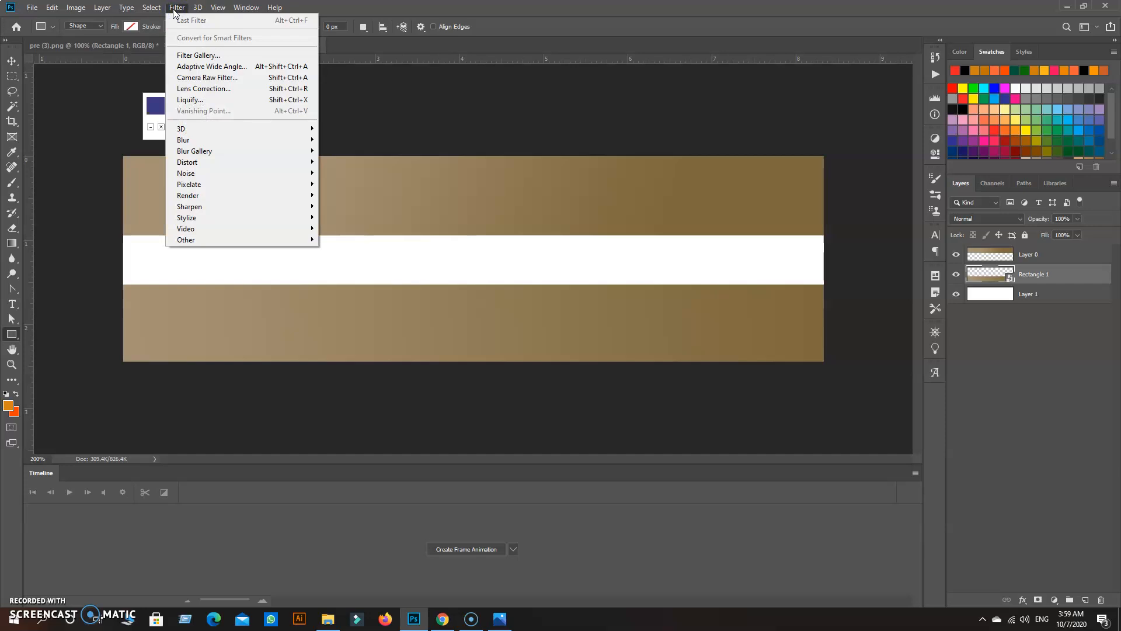
{"action": "mouse_move", "coordinate": [195, 174]}
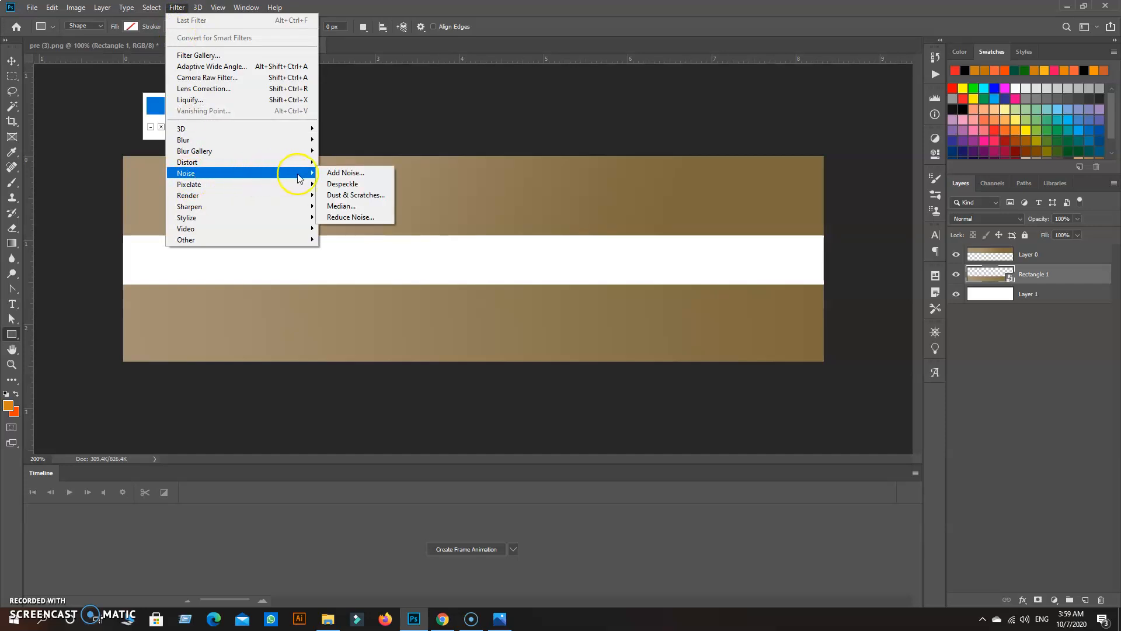
{"action": "left_click", "coordinate": [331, 176]}
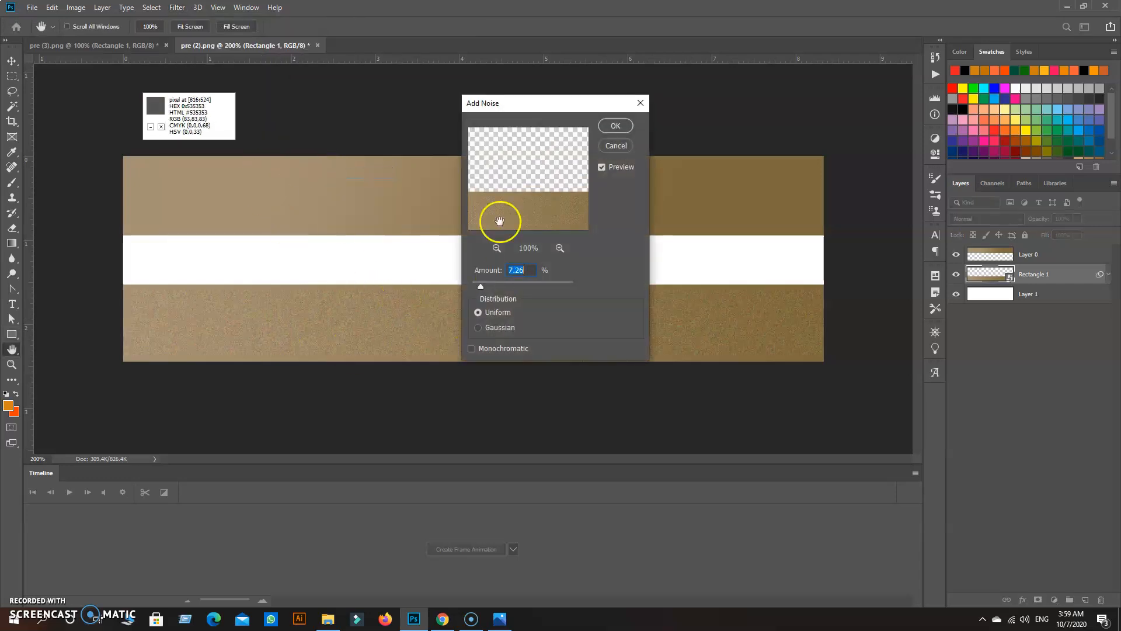
{"action": "left_click_drag", "start_coordinate": [521, 116], "coordinate": [982, 191]}
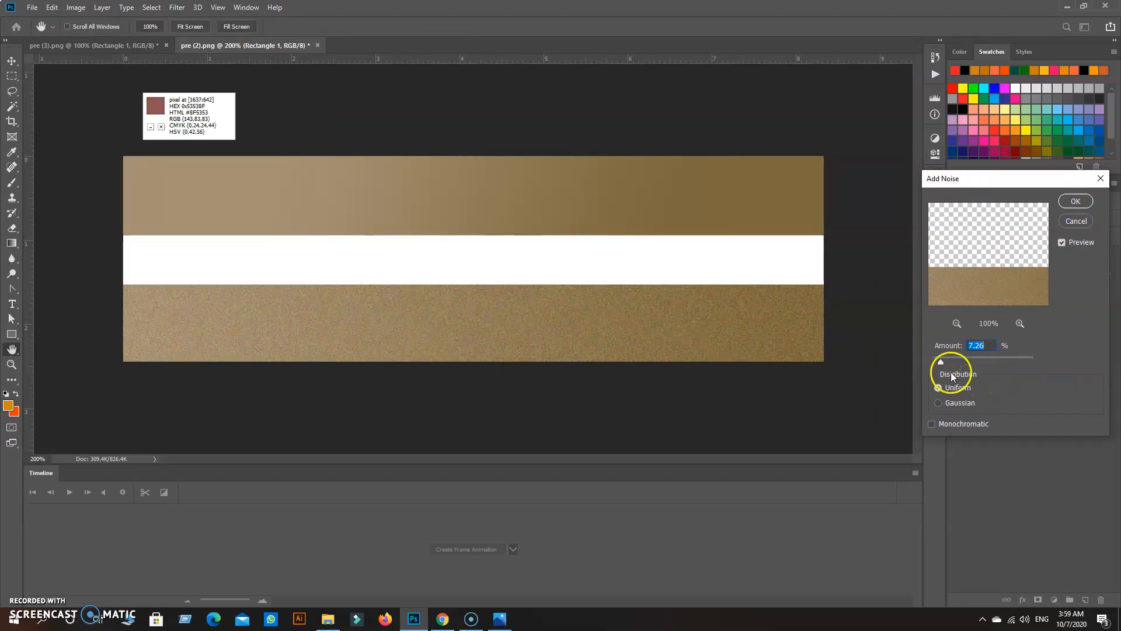
{"action": "left_click", "coordinate": [940, 406]}
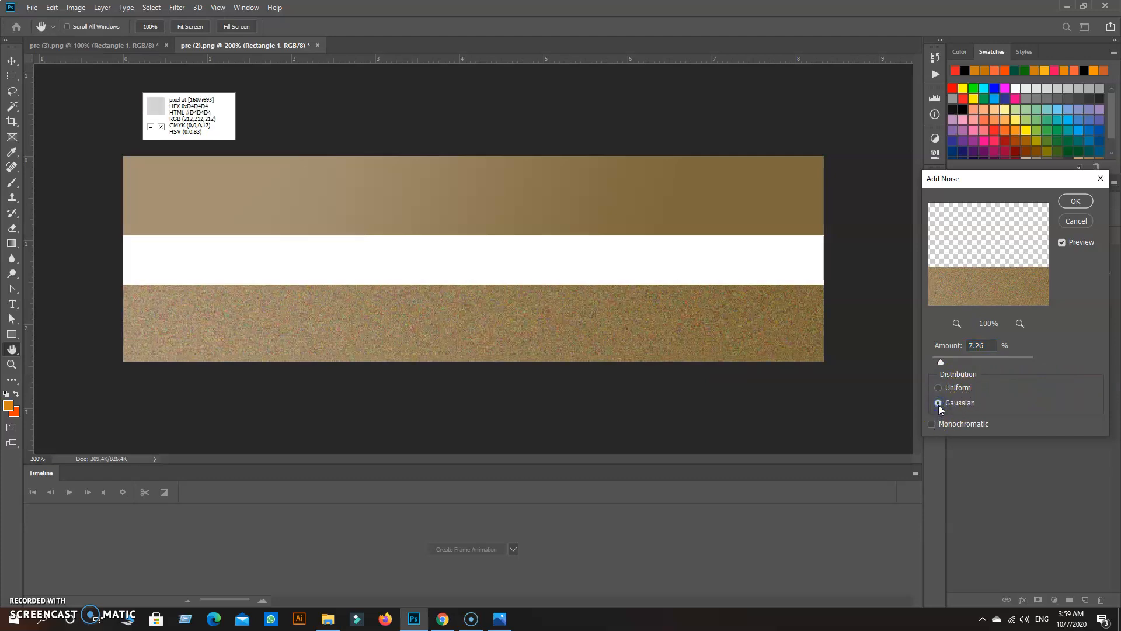
{"action": "left_click", "coordinate": [939, 388]}
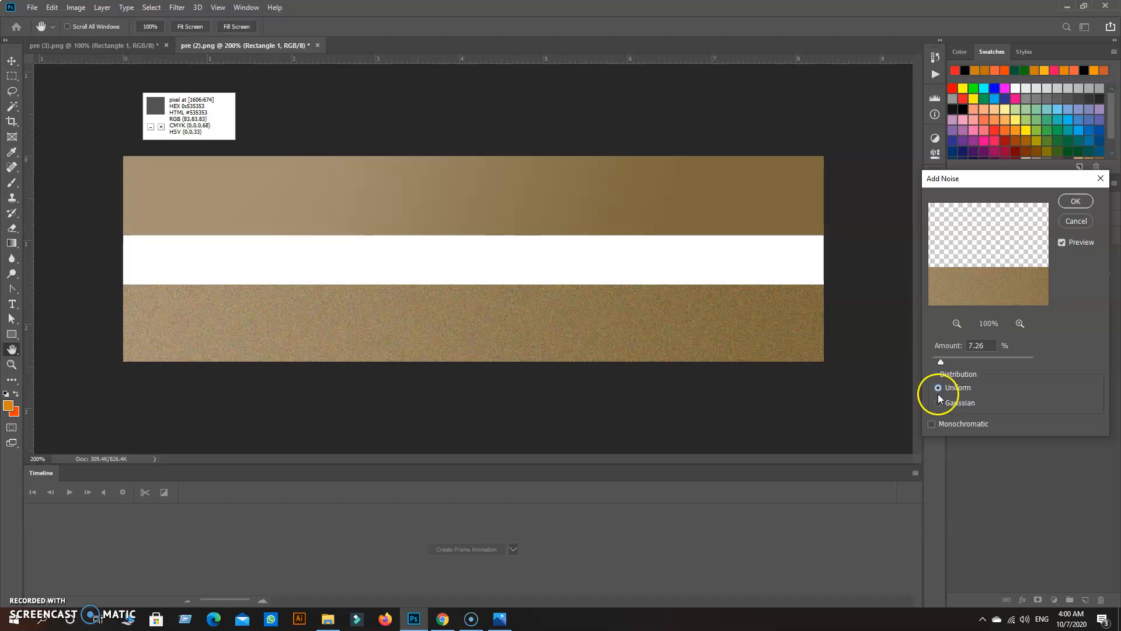
{"action": "left_click", "coordinate": [939, 404]}
{"action": "left_click", "coordinate": [941, 362]}
{"action": "left_click_drag", "start_coordinate": [941, 361], "coordinate": [935, 363]}
{"action": "left_click", "coordinate": [1075, 202]}
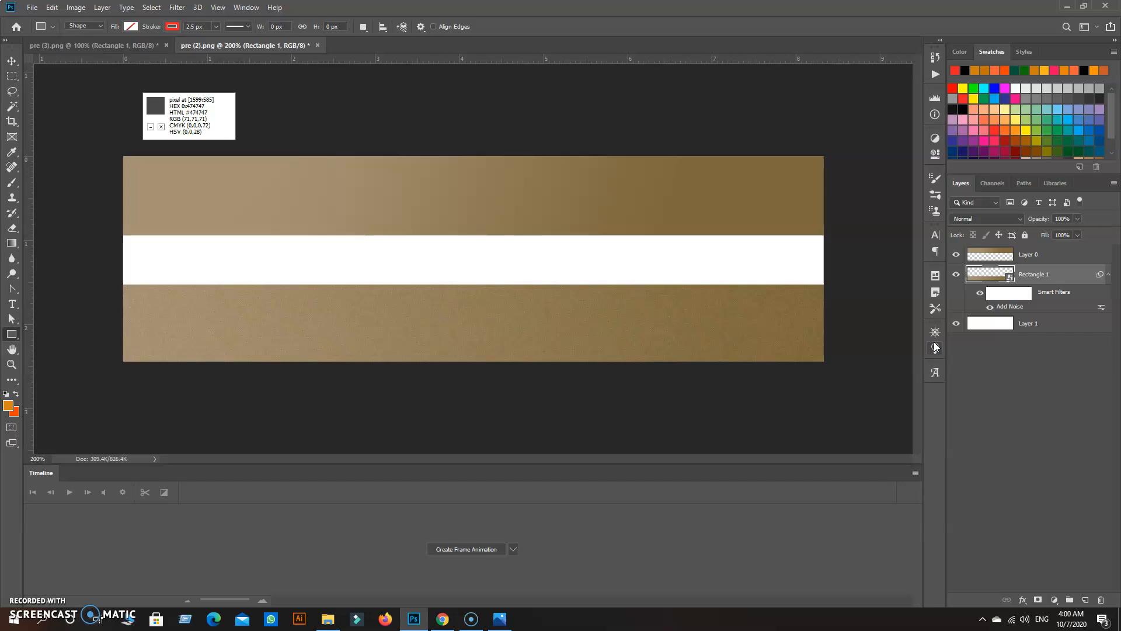
Step: Switch to Photos and view the purple galaxy-themed email mockup, mockup (3).png, after the brown one
{"action": "left_click", "coordinate": [500, 618]}
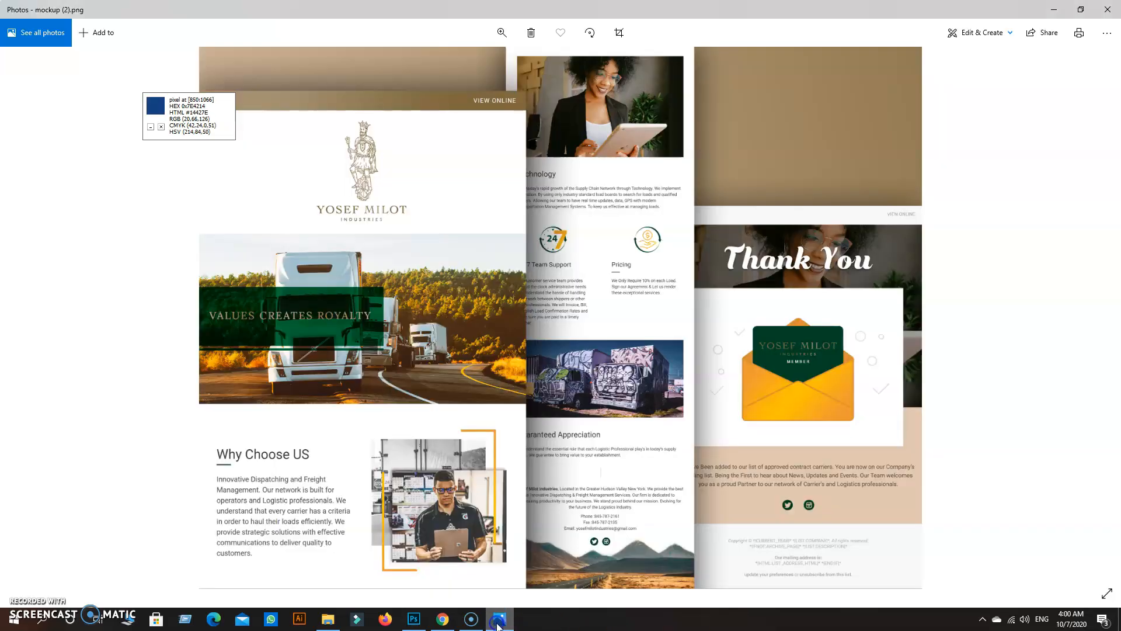
{"action": "left_click_drag", "start_coordinate": [155, 111], "coordinate": [81, 98]}
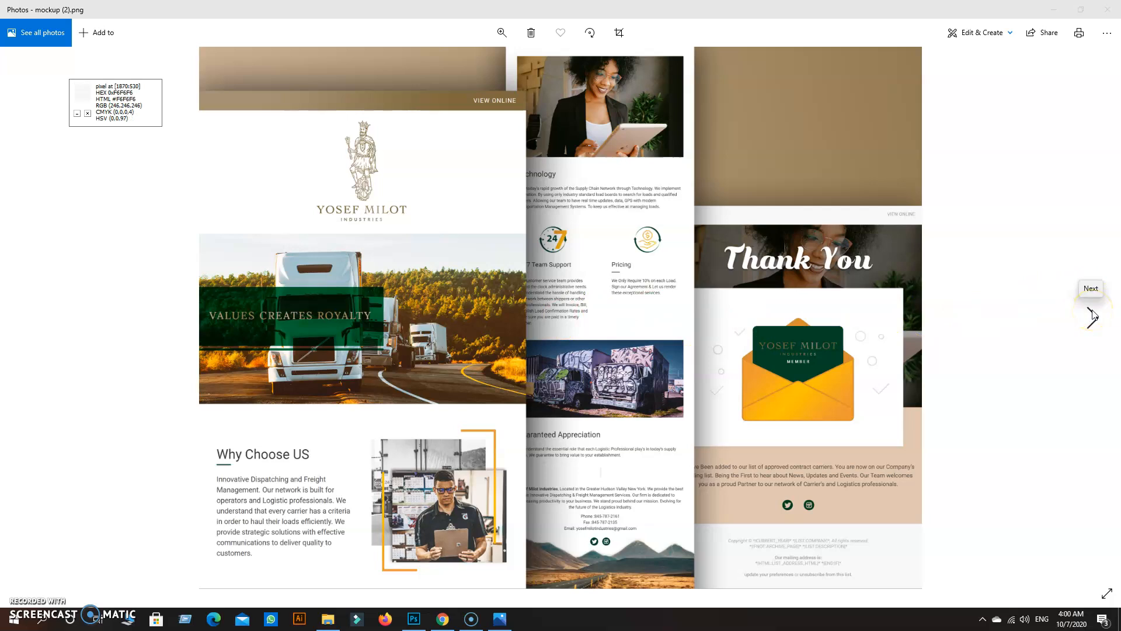
{"action": "left_click", "coordinate": [1092, 315]}
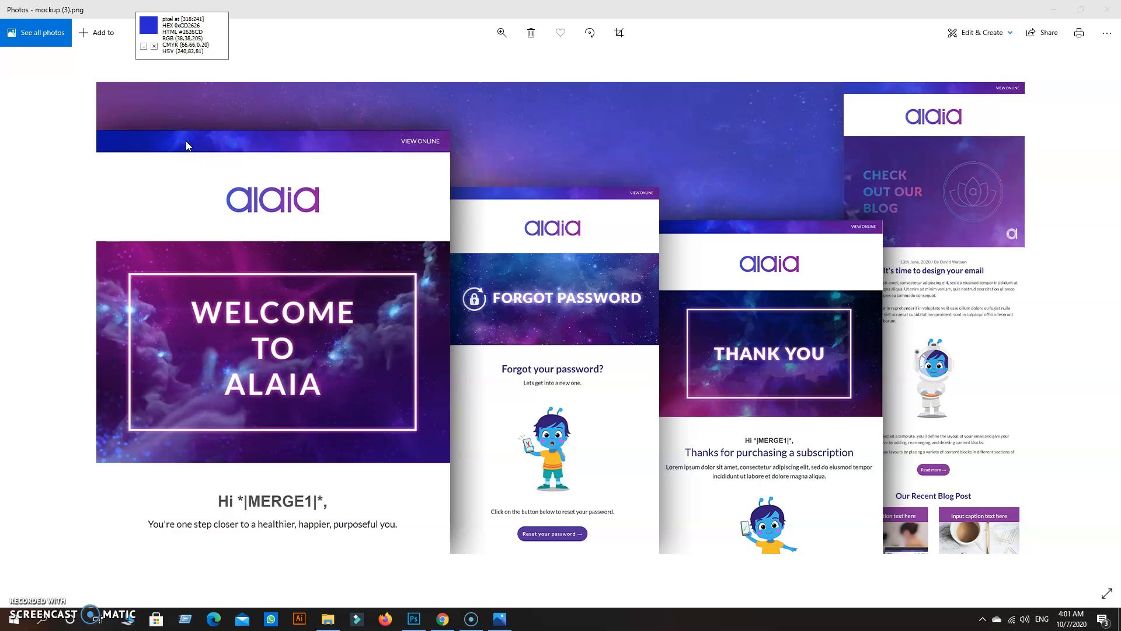
Step: Return to Photoshop and open the blue-to-purple galaxy preheader image pre (4).png from the Lesson 13 folder
{"action": "left_click", "coordinate": [413, 618]}
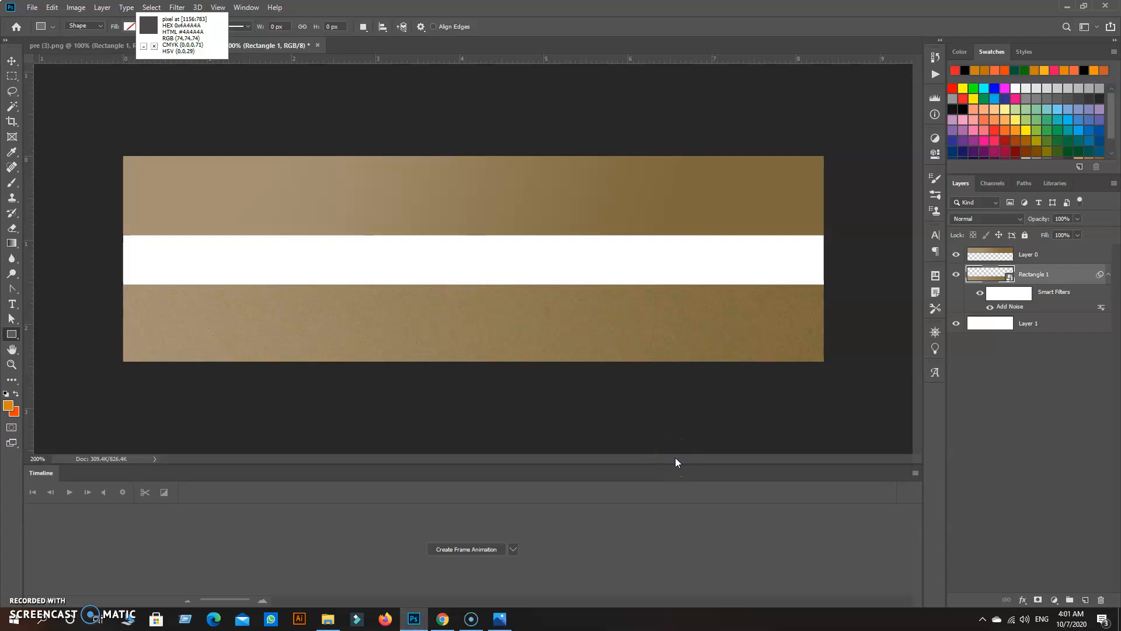
{"action": "key", "text": "ctrl+o"}
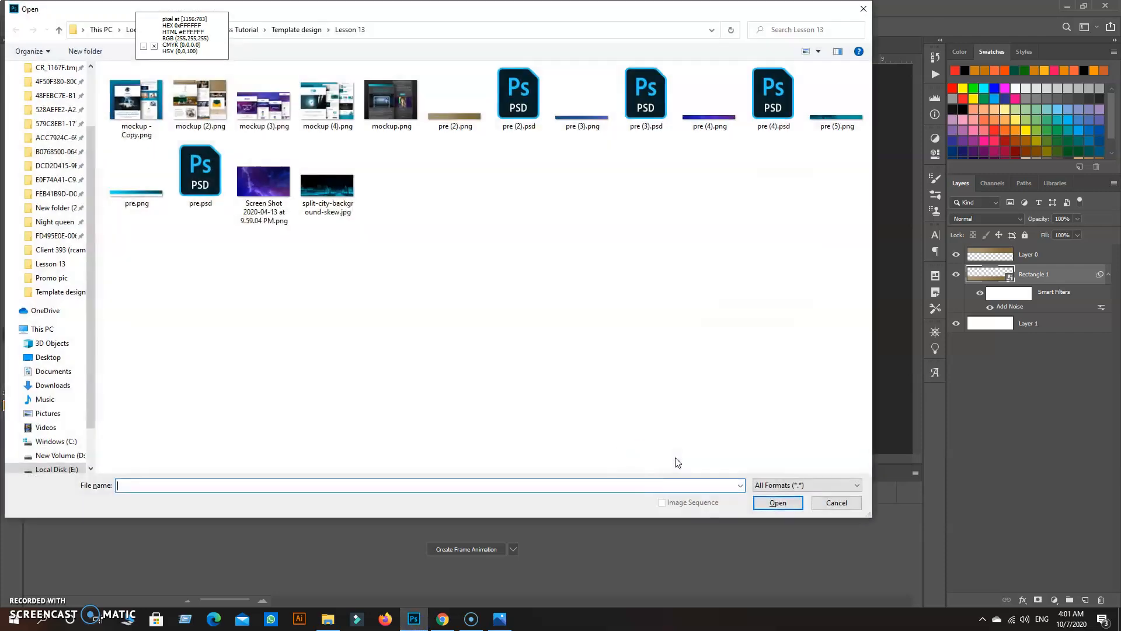
{"action": "double_click", "coordinate": [705, 117]}
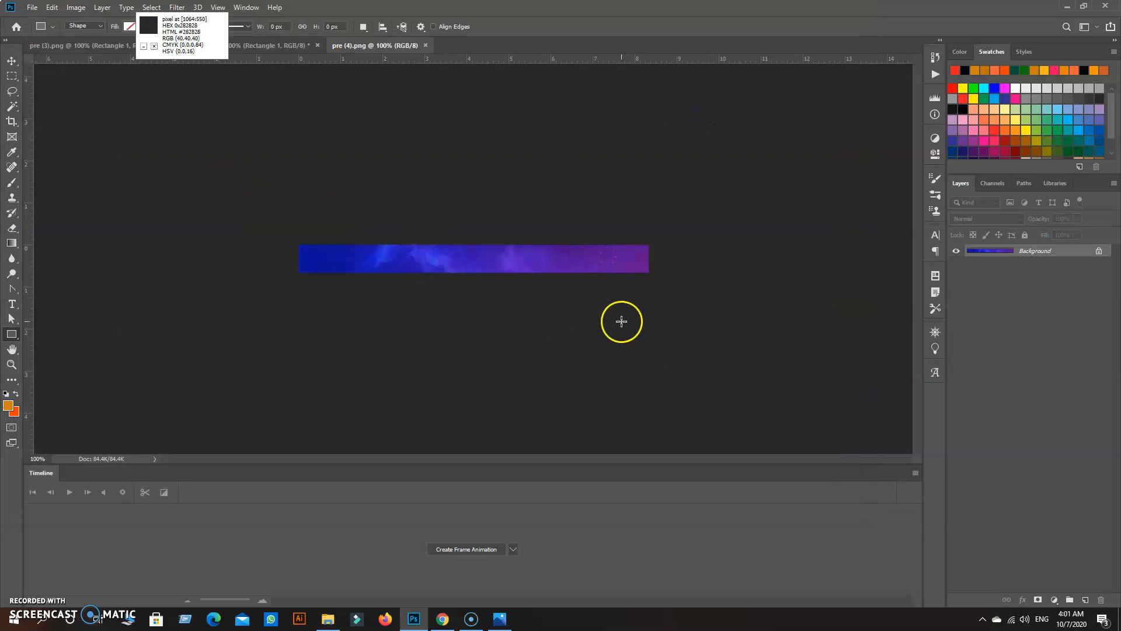
{"action": "key", "text": "ctrl+plus"}
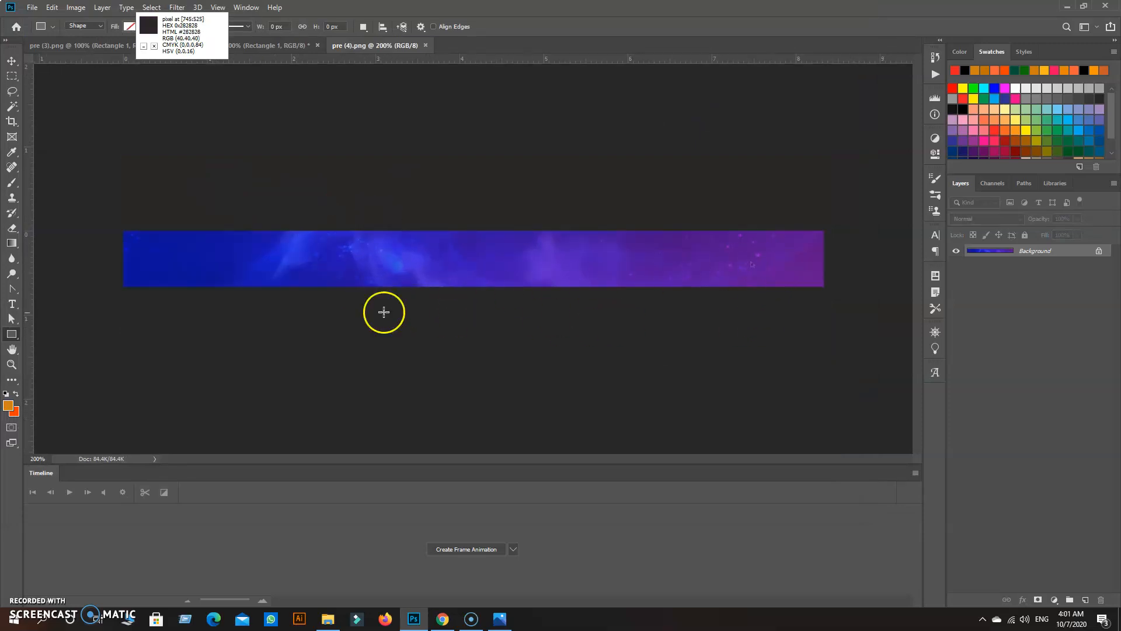